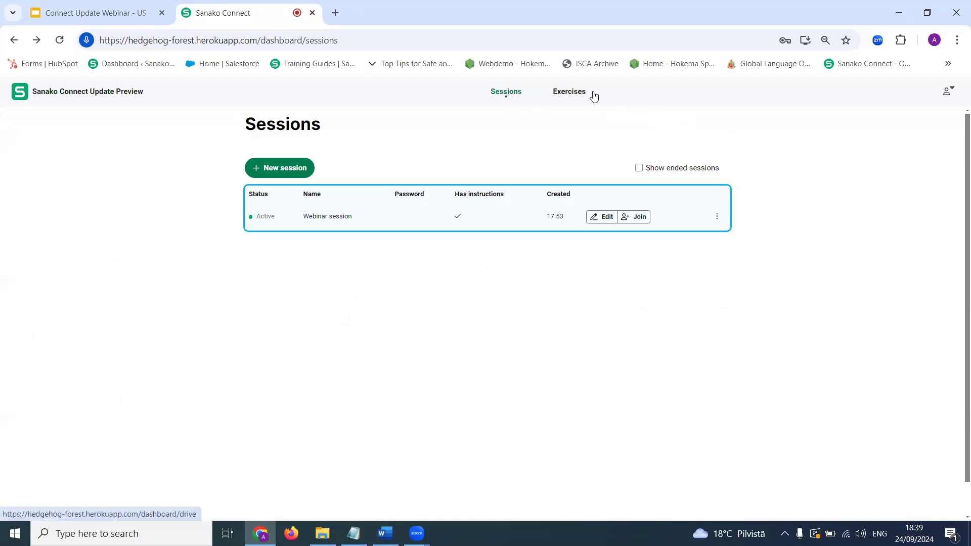
Open the exercises library and look through the personal exercises and the content shared by the school
{"action": "left_click", "coordinate": [568, 99]}
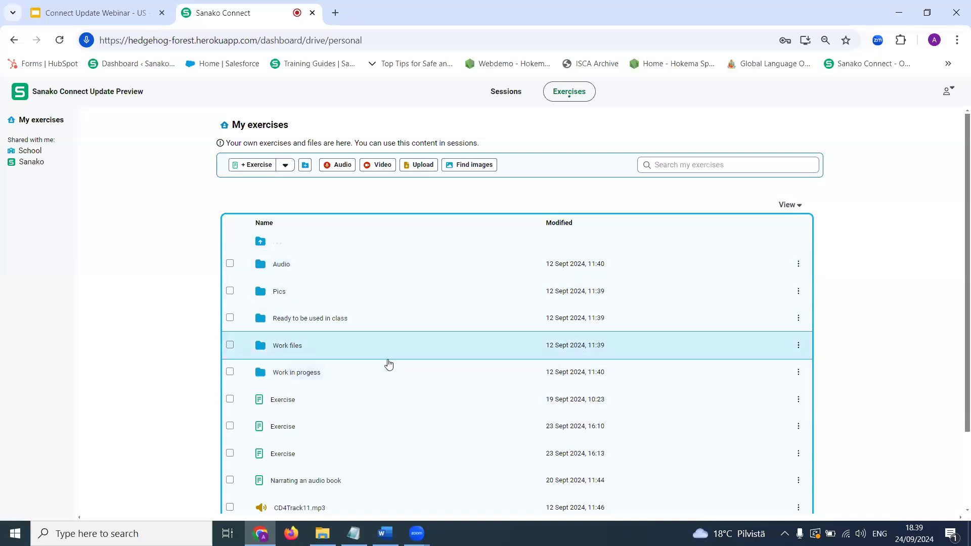
{"action": "scroll", "coordinate": [390, 361], "scroll_direction": "down", "scroll_amount": 2}
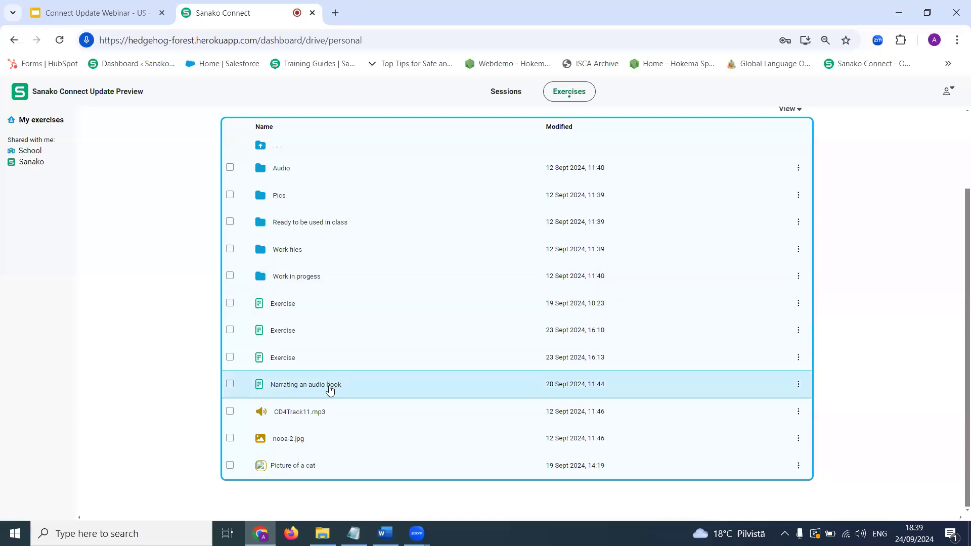
{"action": "scroll", "coordinate": [329, 389], "scroll_direction": "up", "scroll_amount": 2}
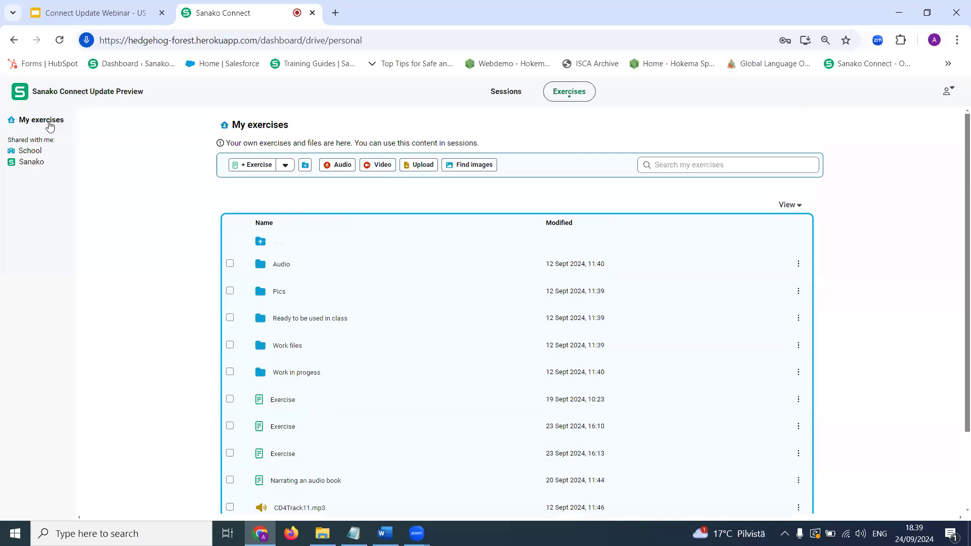
{"action": "left_click", "coordinate": [30, 153]}
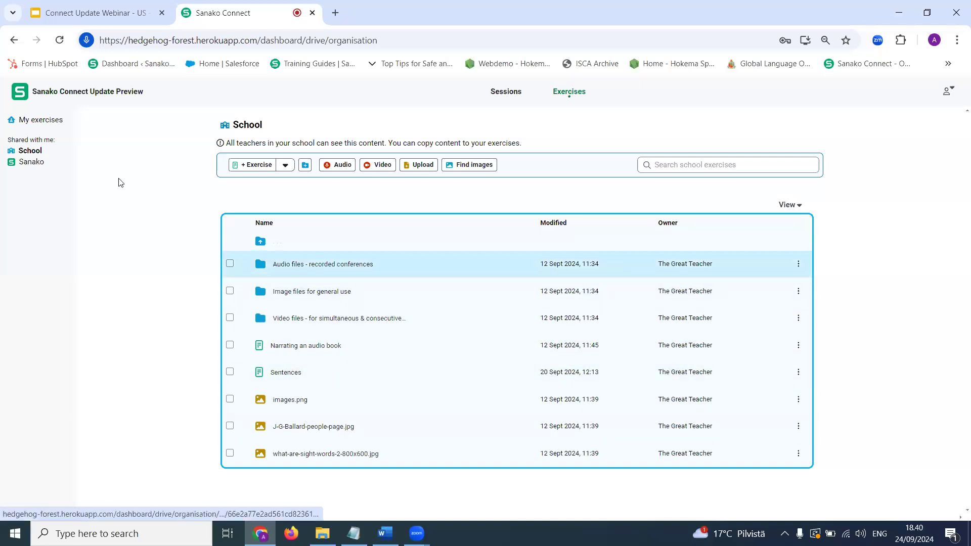
{"action": "left_click", "coordinate": [43, 121]}
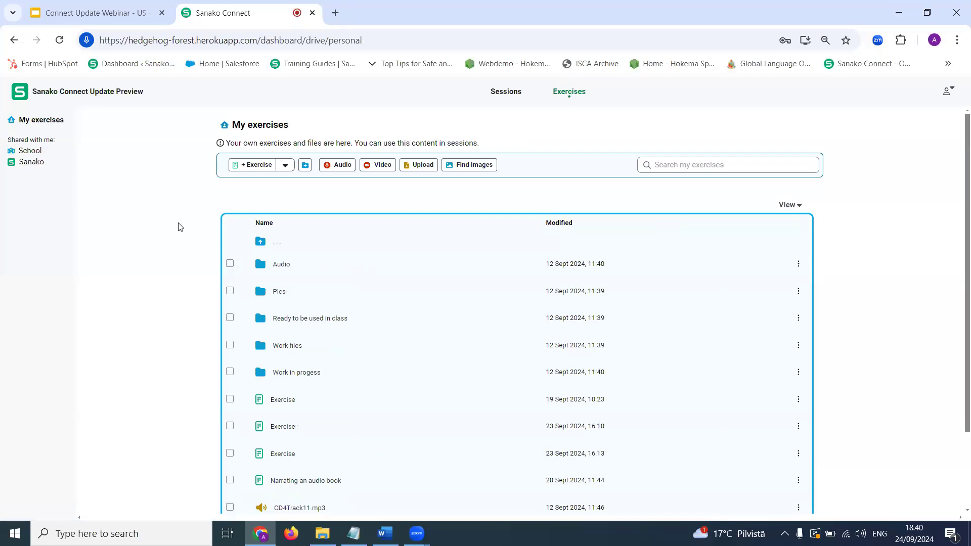
Start a new exercise and examine the content, task and file types that can be added to it
{"action": "left_click", "coordinate": [263, 167]}
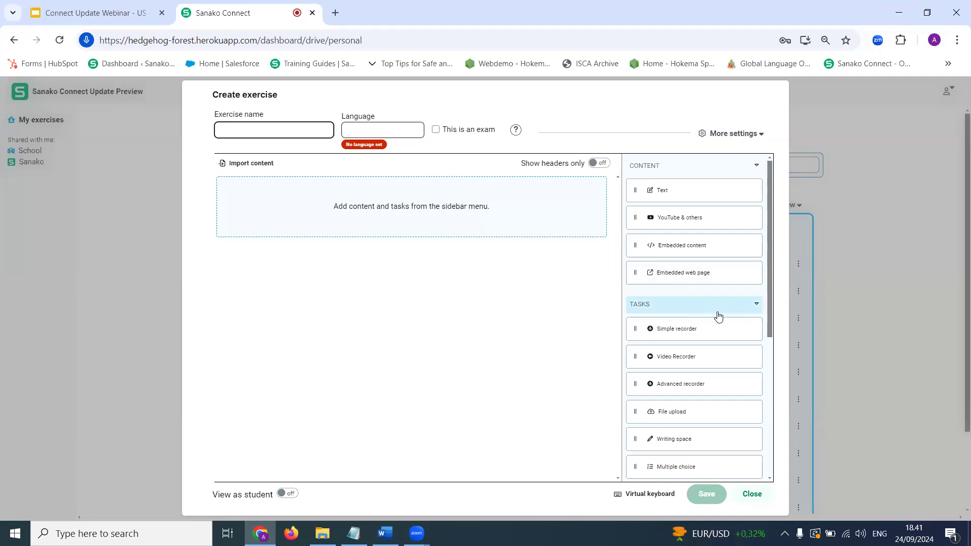
{"action": "scroll", "coordinate": [717, 313], "scroll_direction": "down", "scroll_amount": 1}
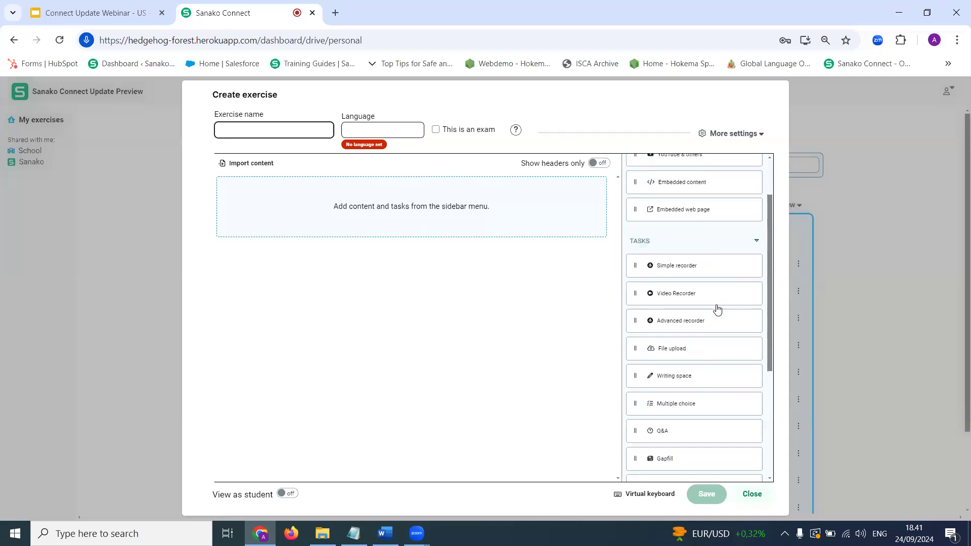
{"action": "scroll", "coordinate": [712, 319], "scroll_direction": "down", "scroll_amount": 1}
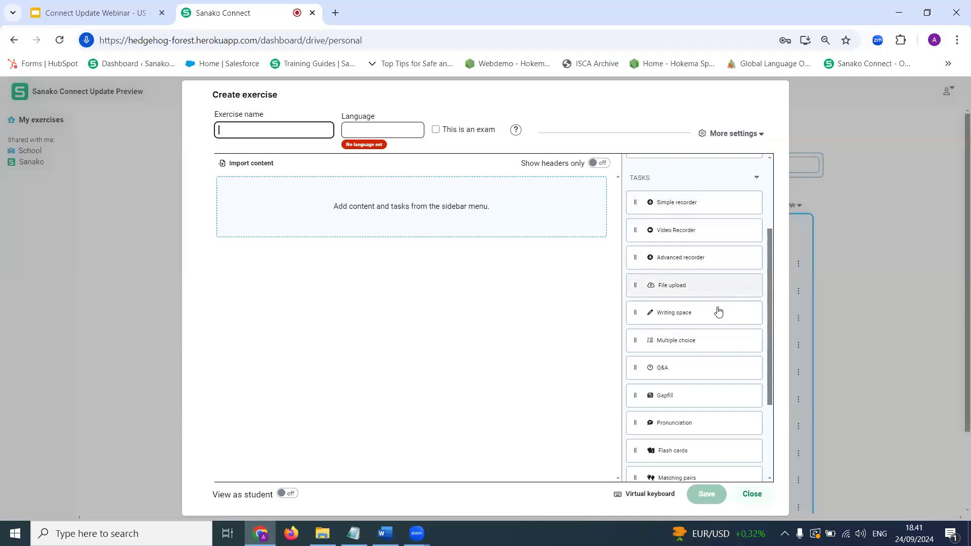
{"action": "scroll", "coordinate": [717, 311], "scroll_direction": "down", "scroll_amount": 2}
{"action": "scroll", "coordinate": [715, 320], "scroll_direction": "up", "scroll_amount": 4}
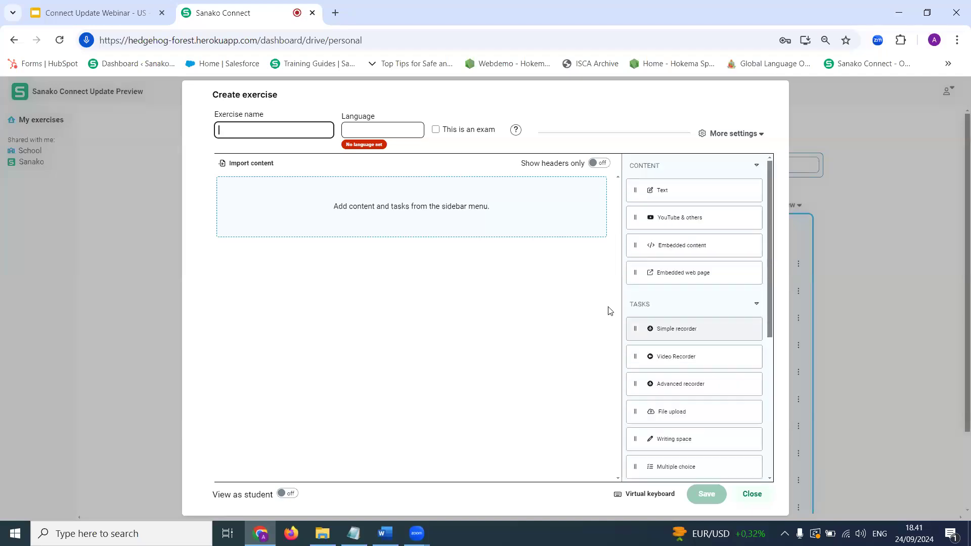
{"action": "scroll", "coordinate": [667, 329], "scroll_direction": "down", "scroll_amount": 4}
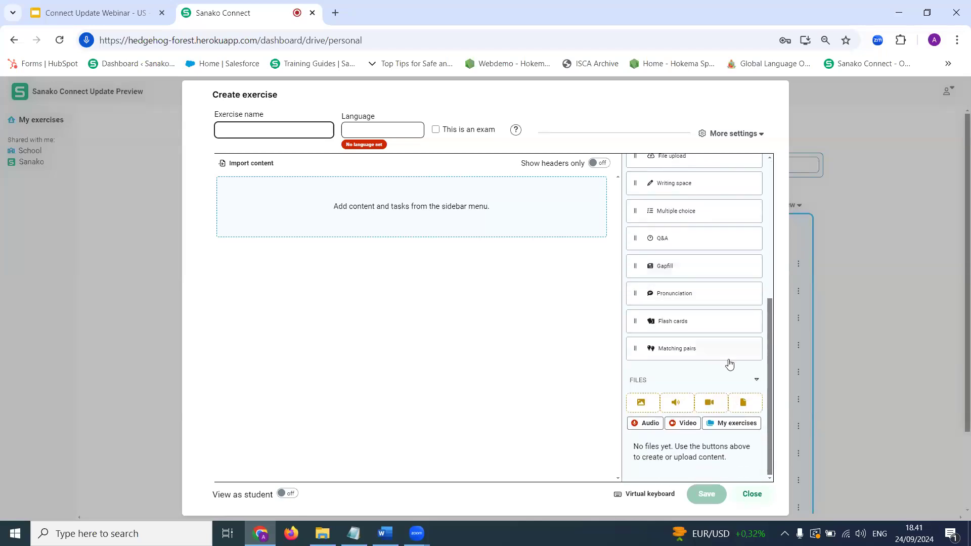
{"action": "scroll", "coordinate": [678, 329], "scroll_direction": "up", "scroll_amount": 4}
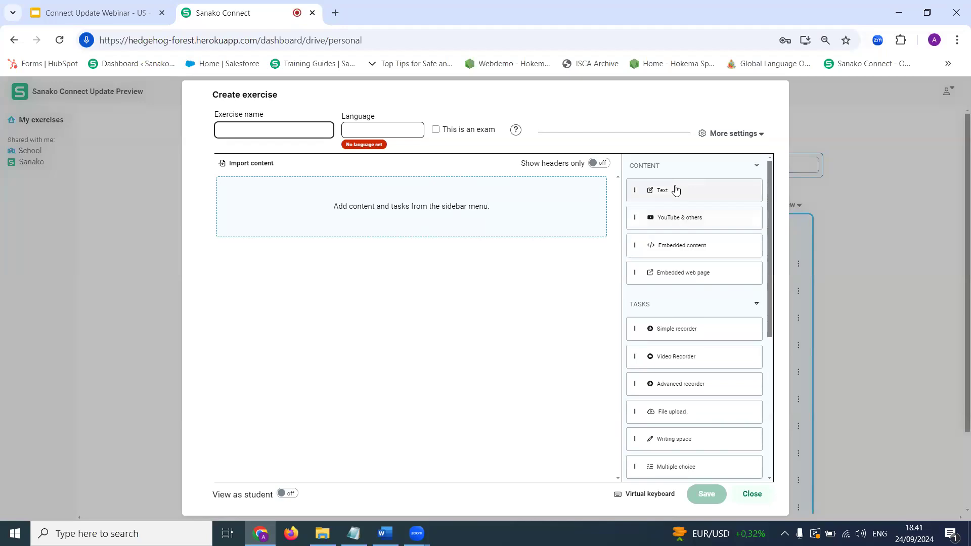
Try adding a Text block and YouTube & others blocks to the new exercise, and close it without saving
{"action": "left_click", "coordinate": [674, 191]}
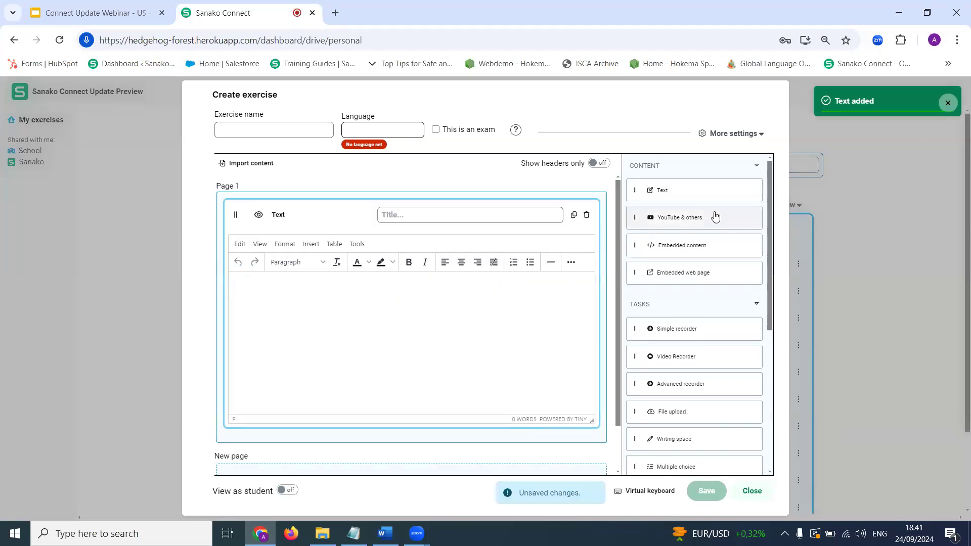
{"action": "double_click", "coordinate": [672, 218]}
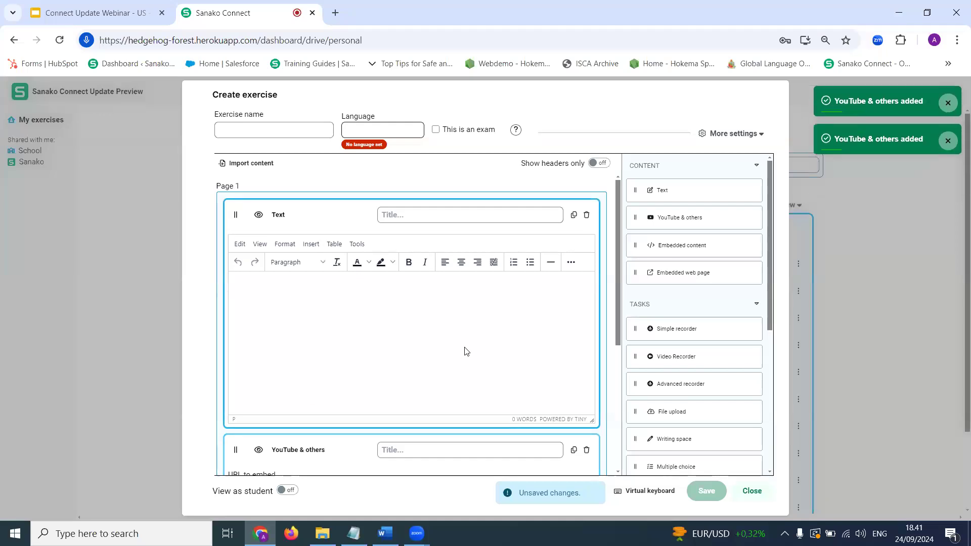
{"action": "scroll", "coordinate": [466, 351], "scroll_direction": "down", "scroll_amount": 1}
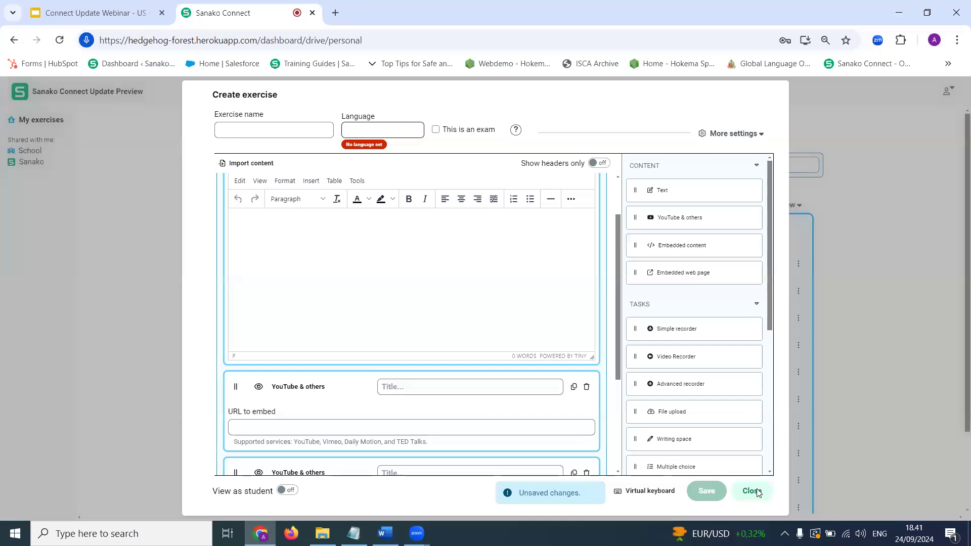
{"action": "left_click", "coordinate": [758, 493]}
{"action": "left_click", "coordinate": [609, 205]}
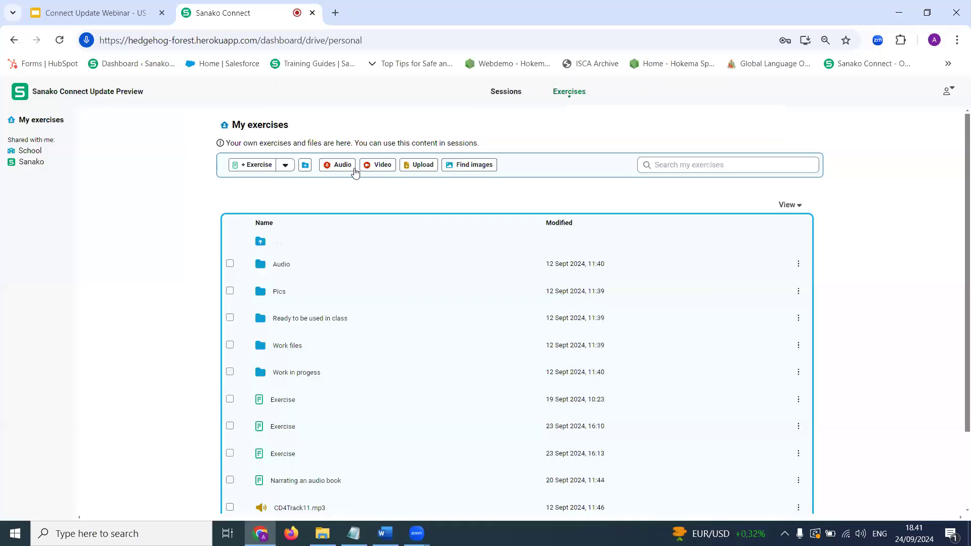
Open the "Narrating an audio book" exercise from the "Ready to be used in class" folder and view it as a student
{"action": "left_click", "coordinate": [289, 318]}
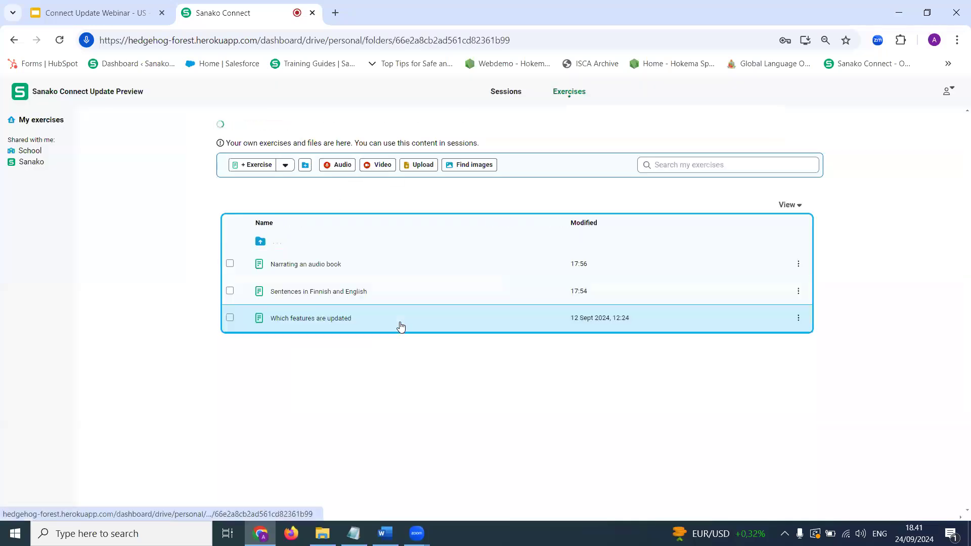
{"action": "left_click", "coordinate": [307, 265]}
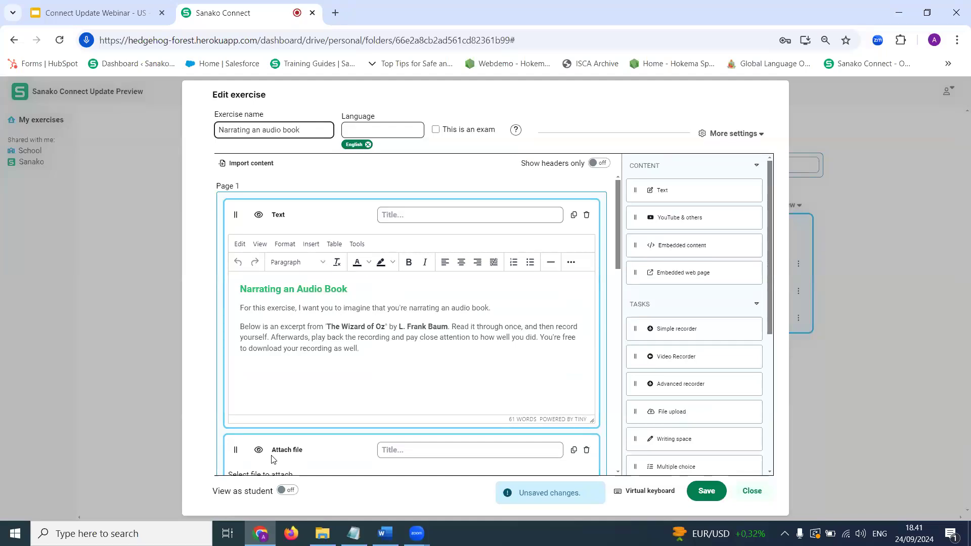
{"action": "left_click", "coordinate": [287, 489]}
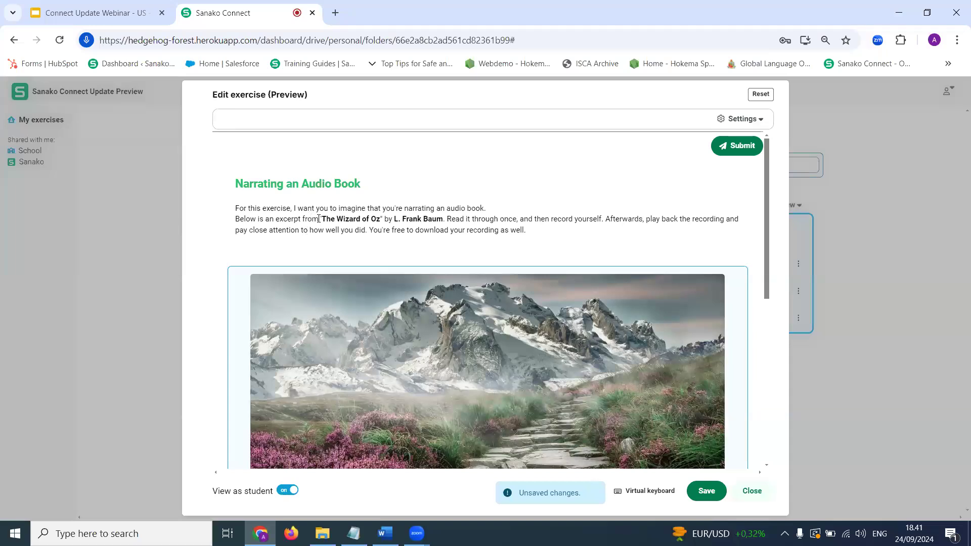
{"action": "scroll", "coordinate": [344, 248], "scroll_direction": "down", "scroll_amount": 1}
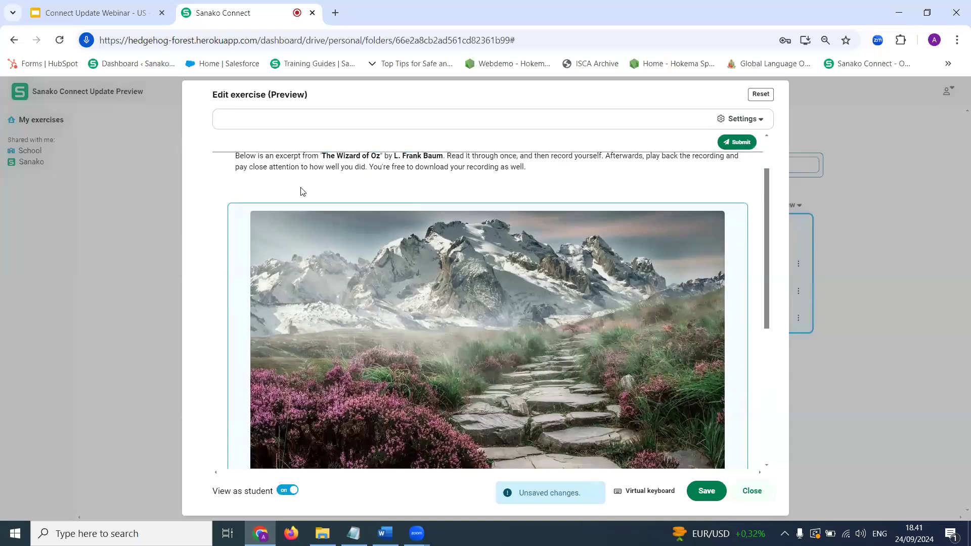
{"action": "scroll", "coordinate": [374, 354], "scroll_direction": "down", "scroll_amount": 3}
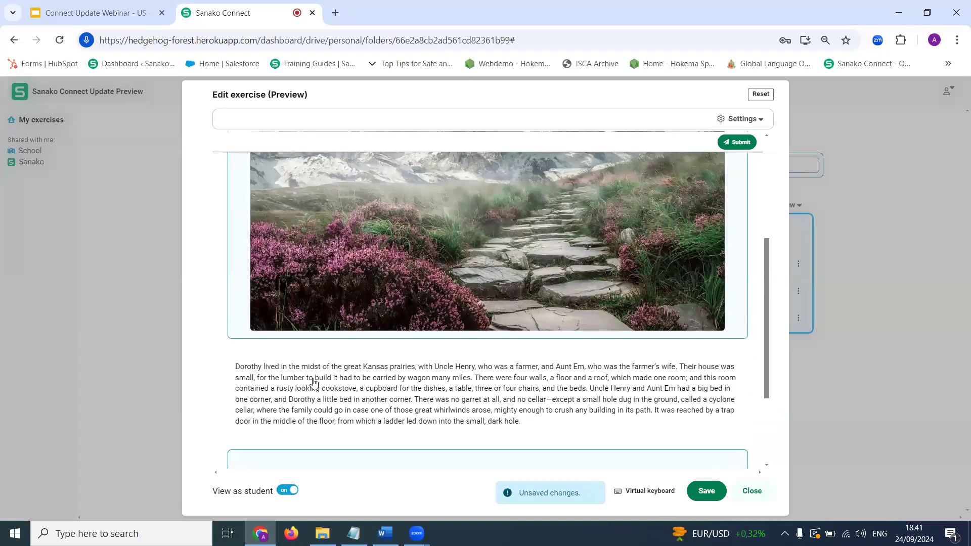
Make a voice recording of about 4 seconds with the "Record yourself" recorder in the student preview
{"action": "scroll", "coordinate": [313, 382], "scroll_direction": "down", "scroll_amount": 2}
{"action": "left_click", "coordinate": [314, 381]}
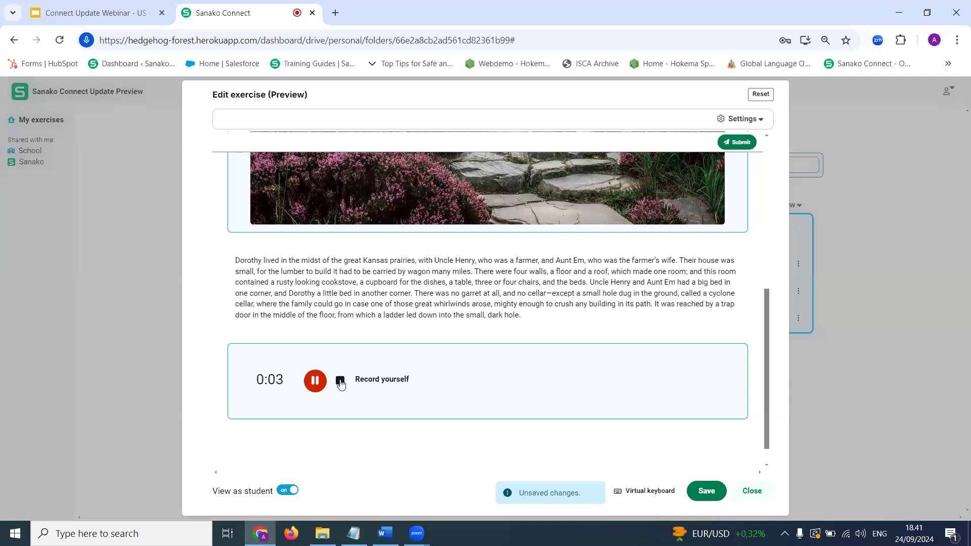
{"action": "left_click", "coordinate": [340, 381]}
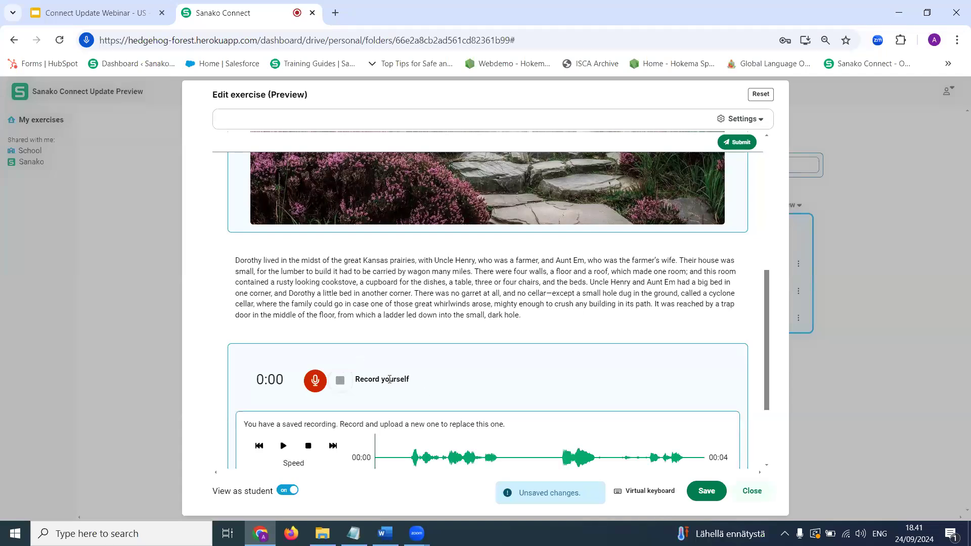
{"action": "scroll", "coordinate": [354, 346], "scroll_direction": "down", "scroll_amount": 2}
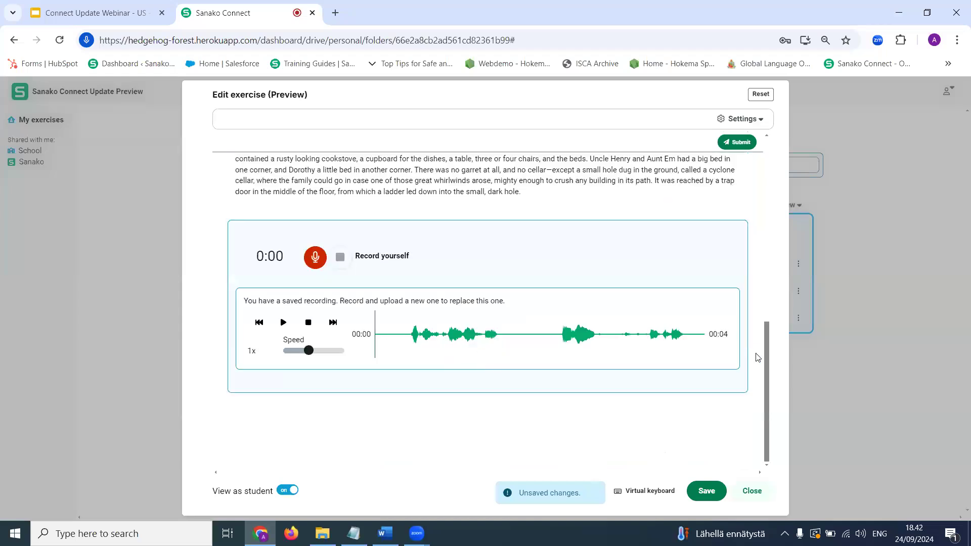
Submit the exercise in the student preview and save the "Narrating an audio book" exercise
{"action": "scroll", "coordinate": [595, 354], "scroll_direction": "up", "scroll_amount": 3}
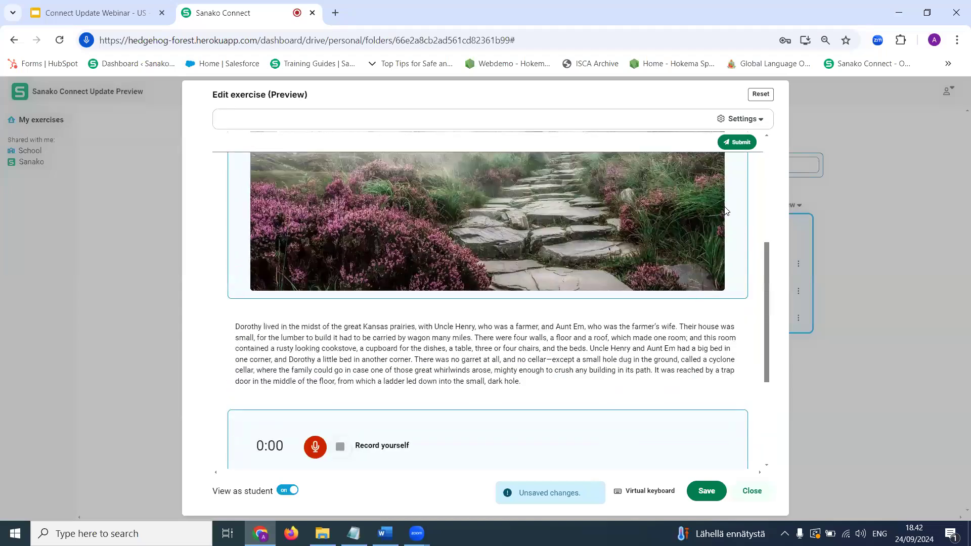
{"action": "scroll", "coordinate": [728, 192], "scroll_direction": "up", "scroll_amount": 1}
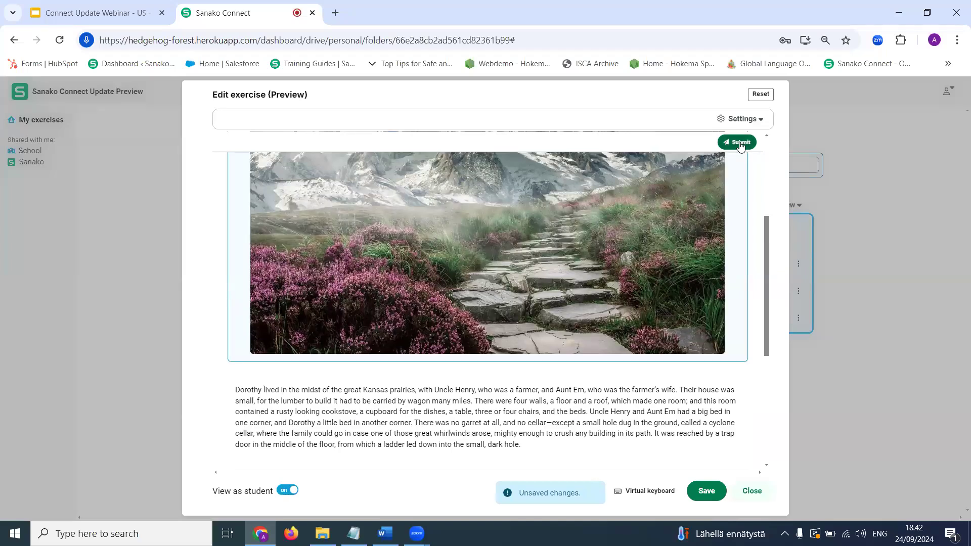
{"action": "left_click", "coordinate": [739, 143]}
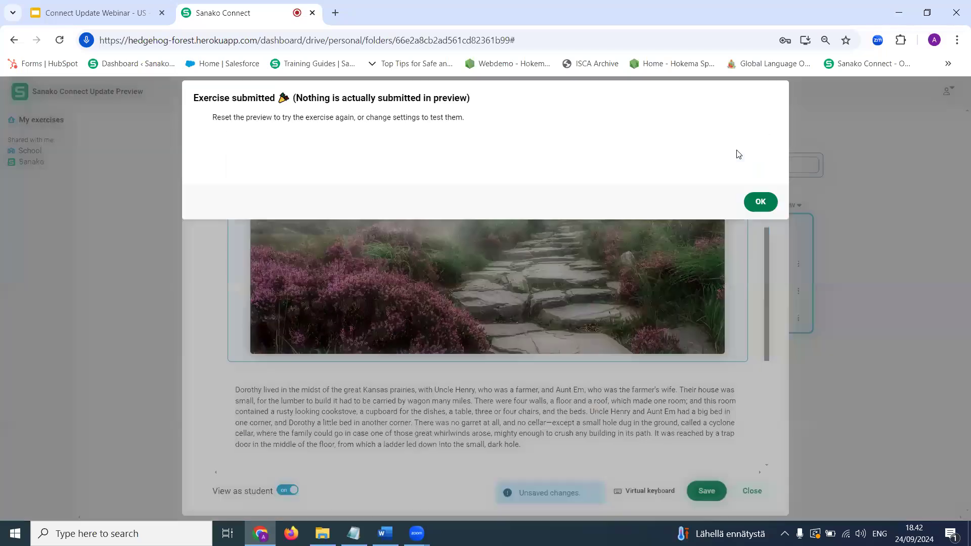
{"action": "left_click", "coordinate": [760, 202]}
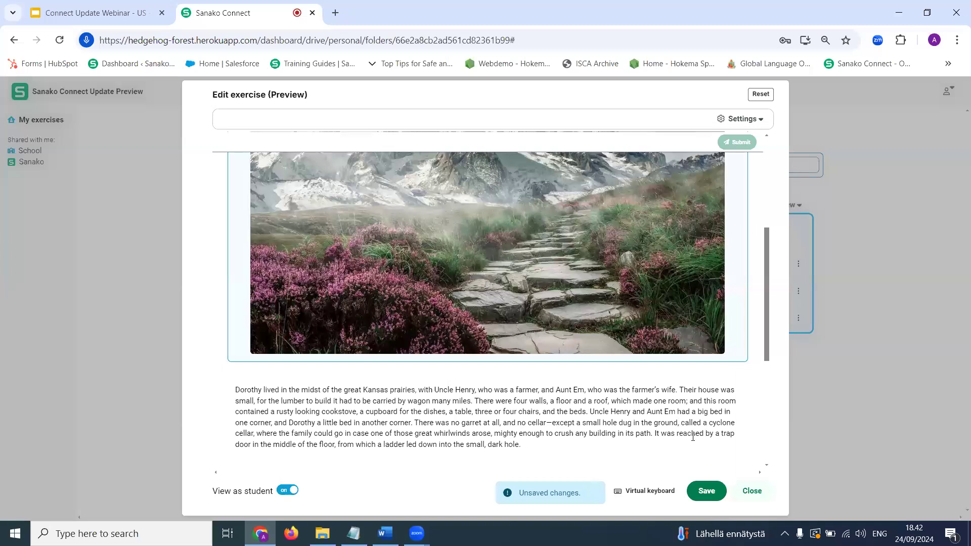
{"action": "left_click", "coordinate": [707, 491]}
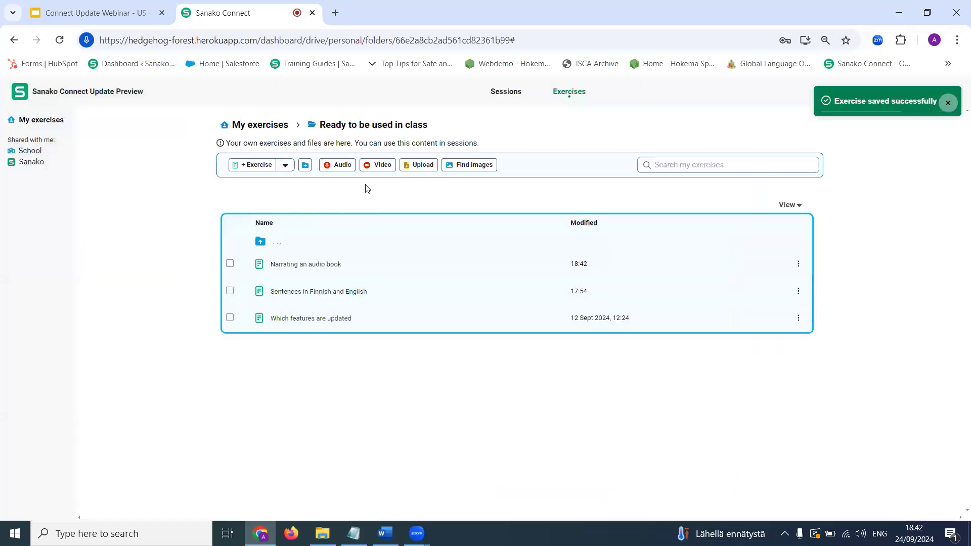
Search Unsplash for "sunset" and add the first image, a purple seashore sunset, to the "Ready to be used in class" folder
{"action": "left_click", "coordinate": [483, 166]}
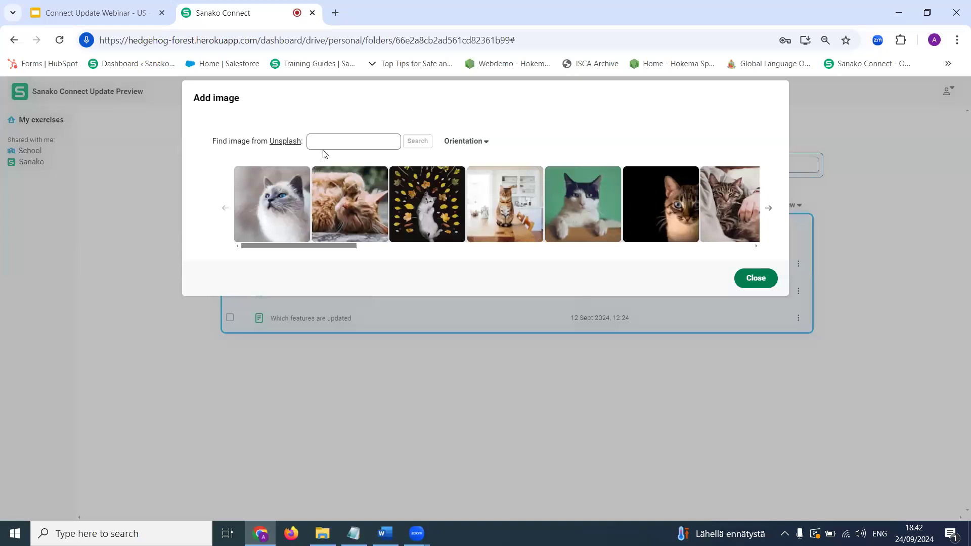
{"action": "left_click", "coordinate": [341, 142]}
{"action": "type", "text": "sunset"}
{"action": "key", "text": "Return"}
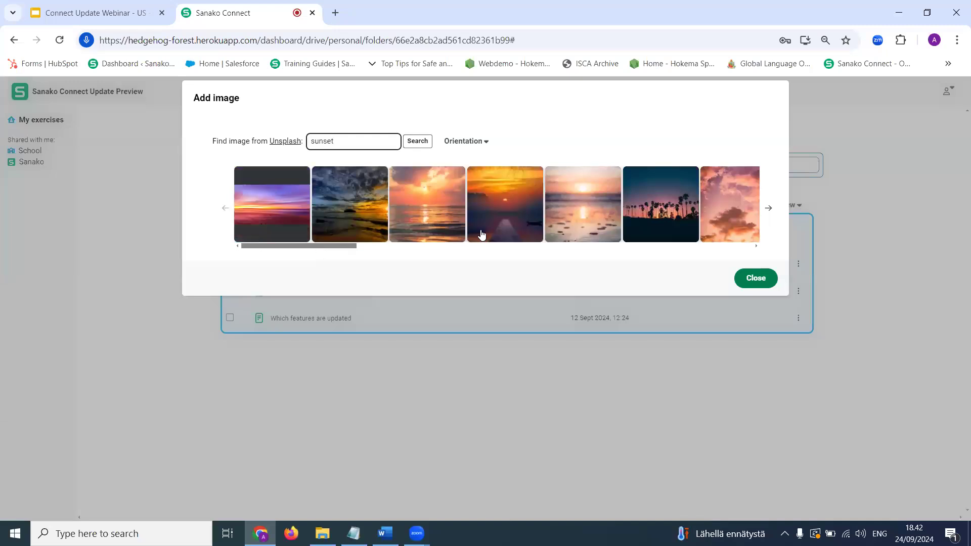
{"action": "left_click", "coordinate": [296, 182]}
{"action": "left_click", "coordinate": [759, 279]}
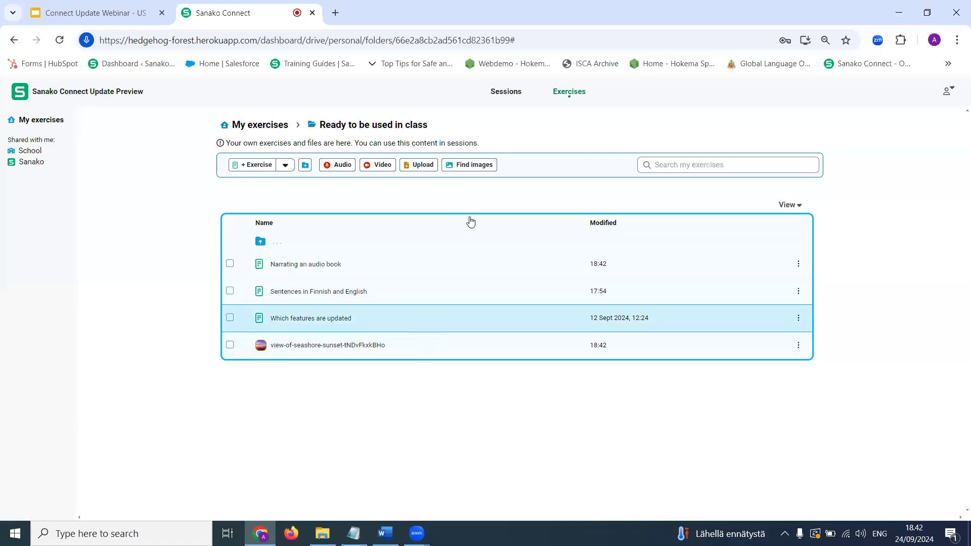
Join the active "Webinar session" as the teacher, accepting the selected microphone and webcam
{"action": "left_click", "coordinate": [504, 96]}
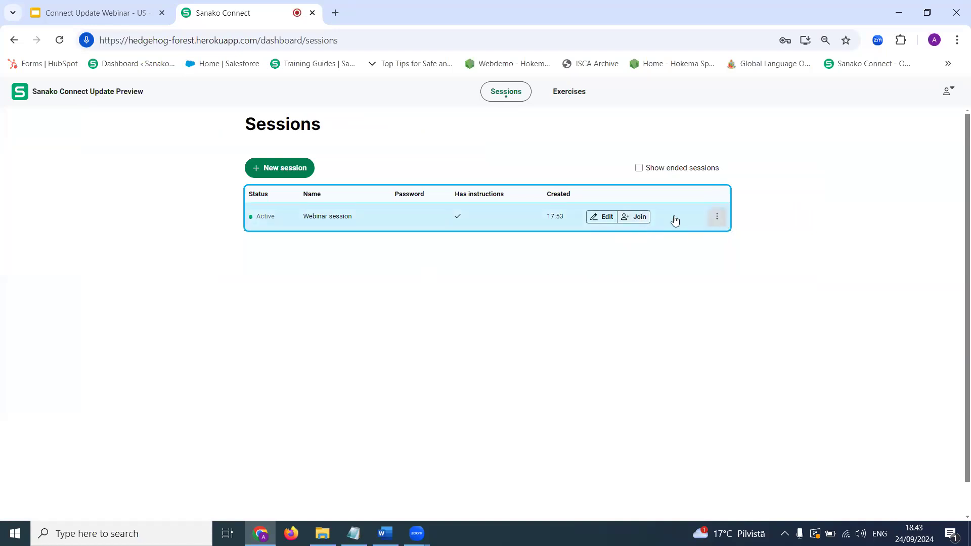
{"action": "left_click", "coordinate": [637, 218]}
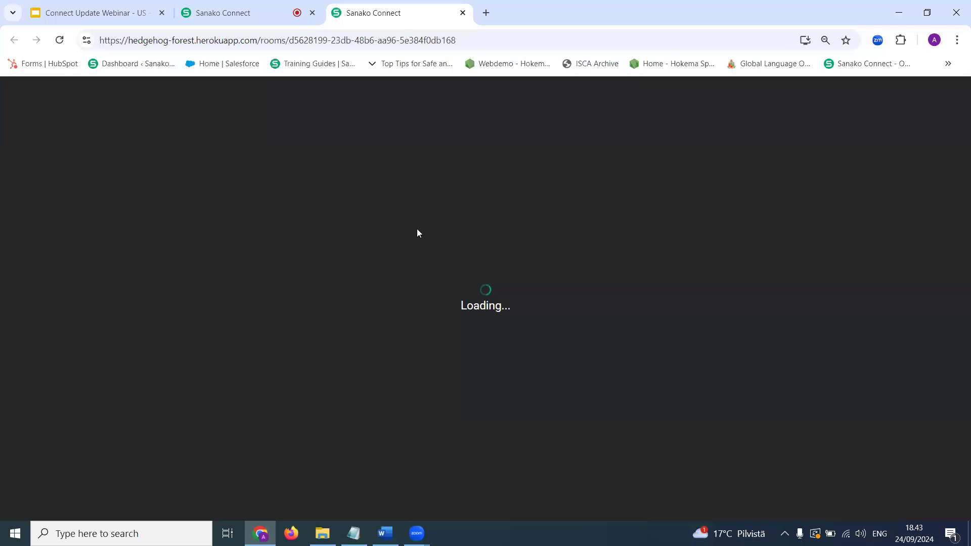
{"action": "left_click", "coordinate": [630, 212]}
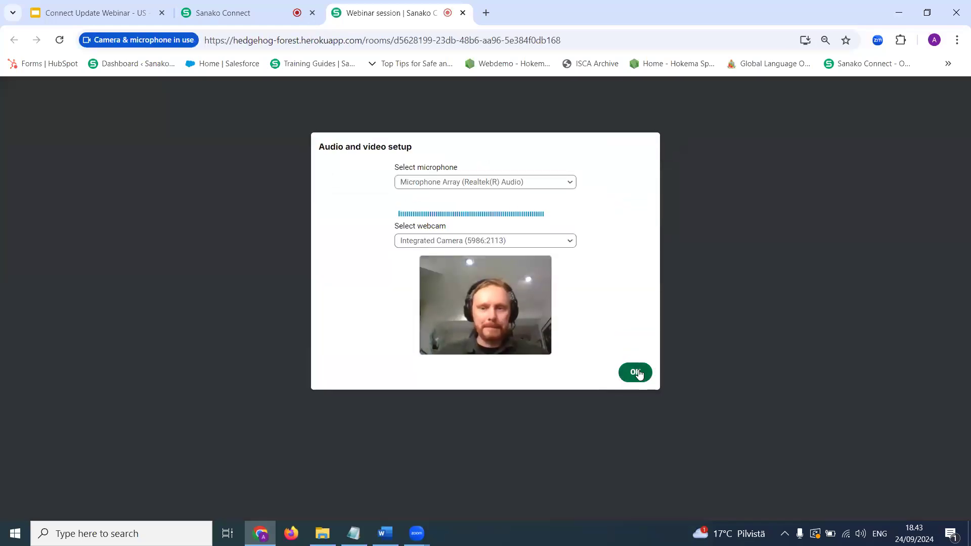
{"action": "left_click", "coordinate": [639, 374]}
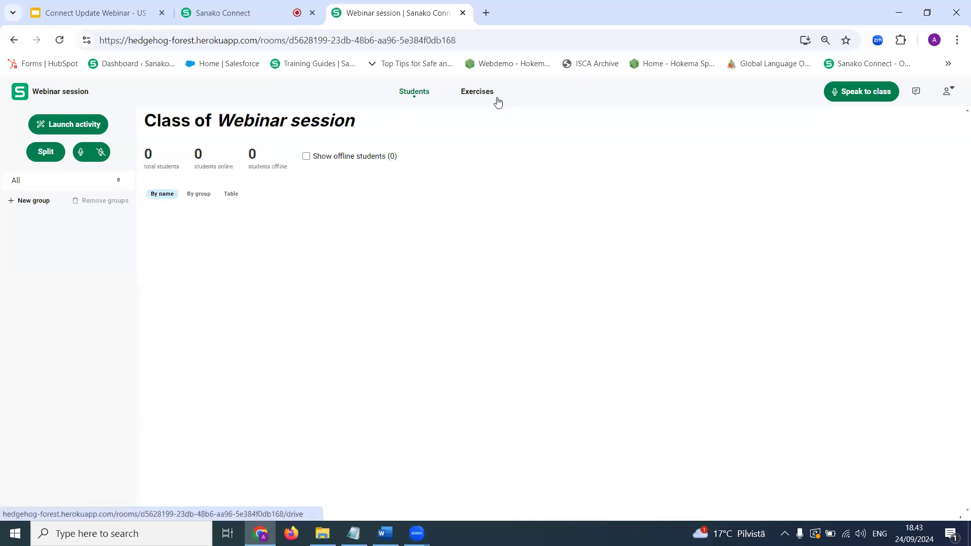
Open the session's exercises, expand the welcome message, play its video briefly and collapse the message again
{"action": "left_click", "coordinate": [479, 94]}
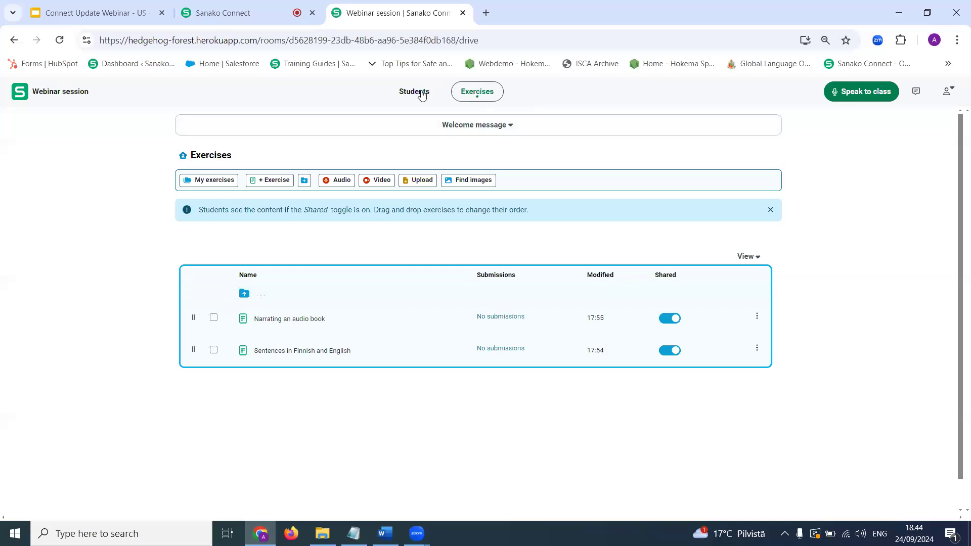
{"action": "left_click", "coordinate": [512, 126]}
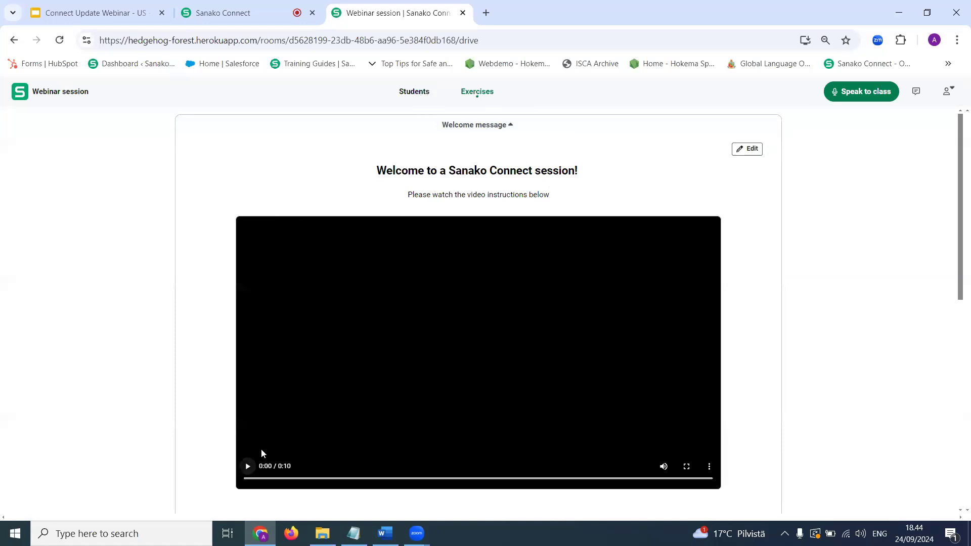
{"action": "left_click", "coordinate": [261, 450]}
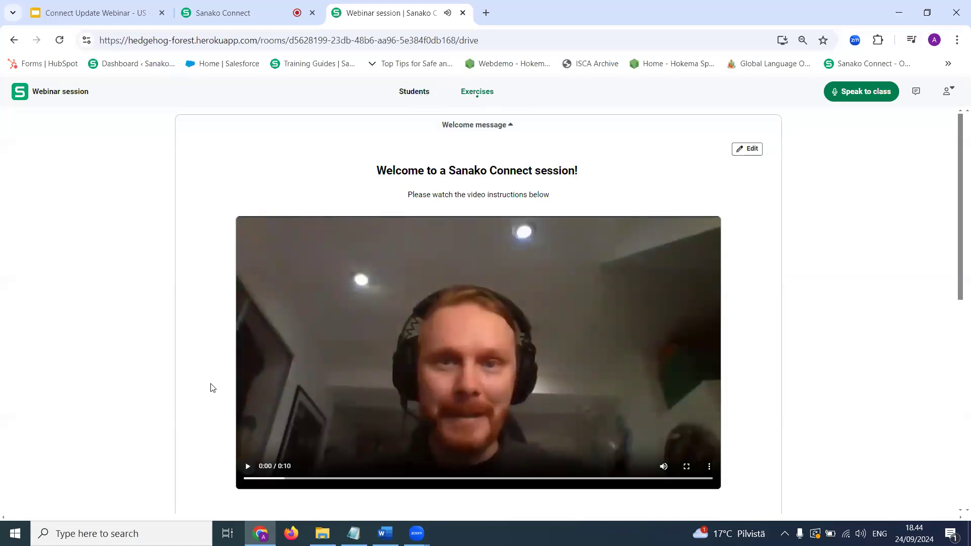
{"action": "scroll", "coordinate": [223, 384], "scroll_direction": "down", "scroll_amount": 2}
{"action": "scroll", "coordinate": [224, 375], "scroll_direction": "up", "scroll_amount": 2}
{"action": "left_click", "coordinate": [508, 127]}
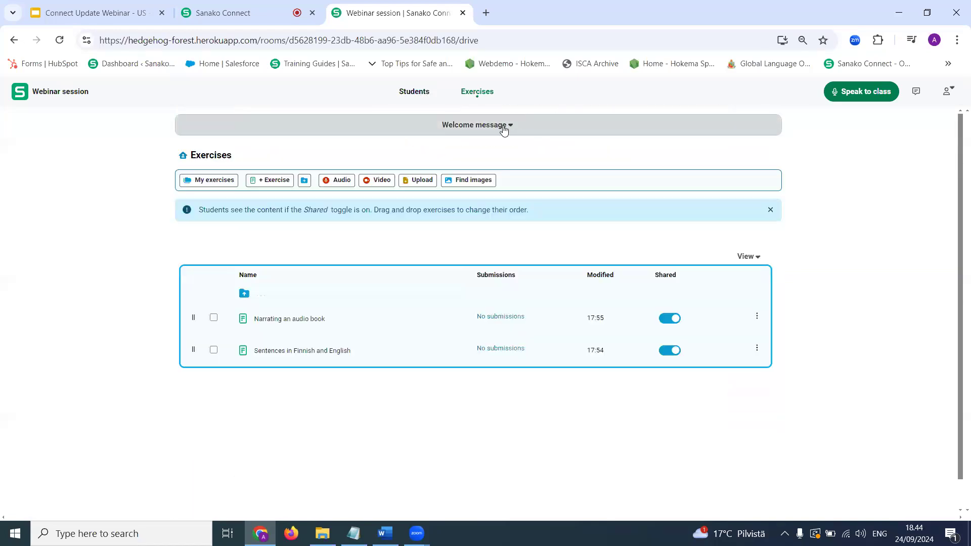
Copy the session's web address and open it in the "Test 2" browser profile
{"action": "left_click", "coordinate": [488, 39]}
{"action": "key", "text": "ctrl+c"}
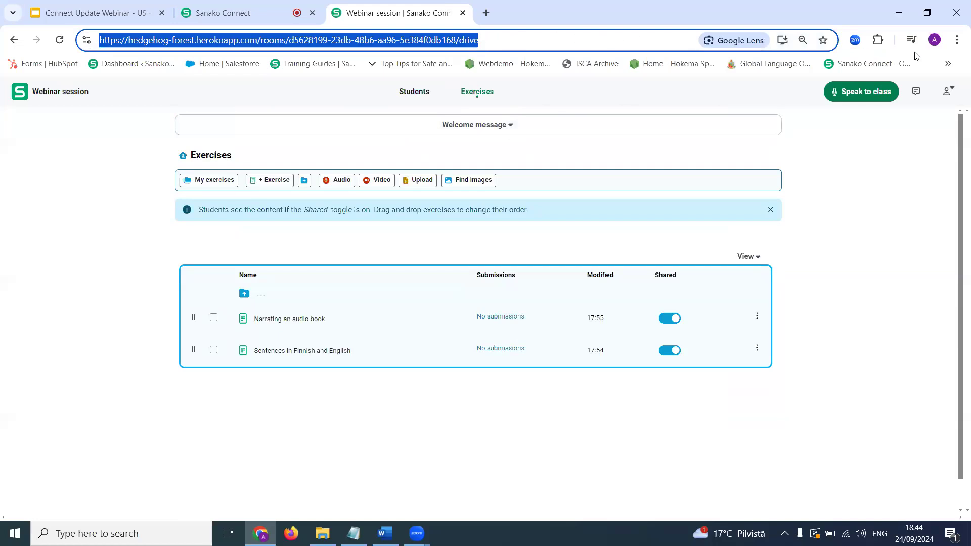
{"action": "left_click", "coordinate": [934, 40]}
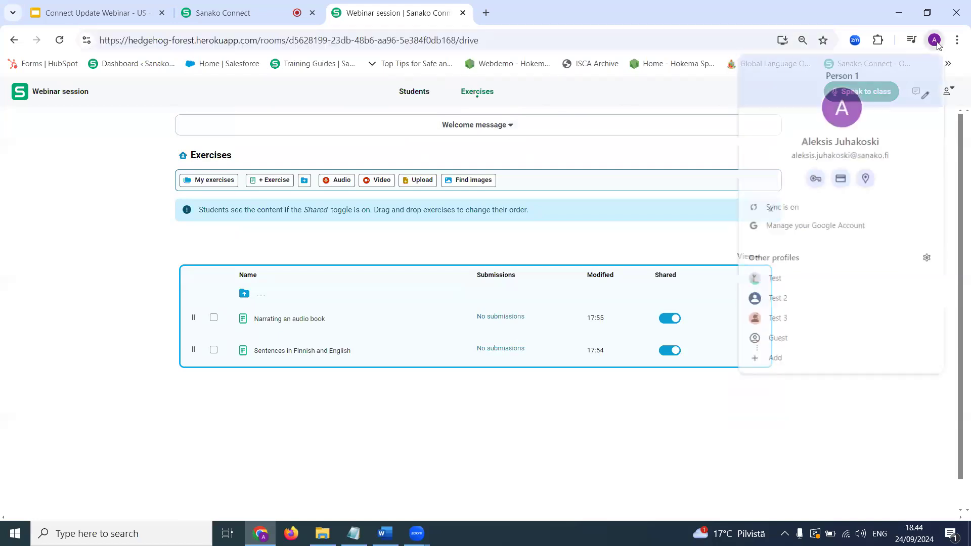
{"action": "left_click", "coordinate": [840, 301]}
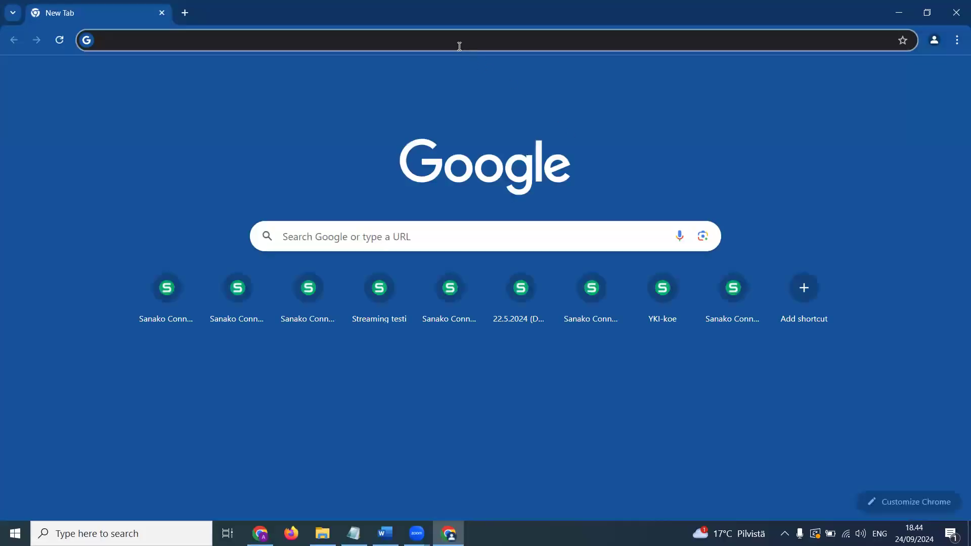
{"action": "key", "text": "ctrl+v"}
{"action": "key", "text": "Return"}
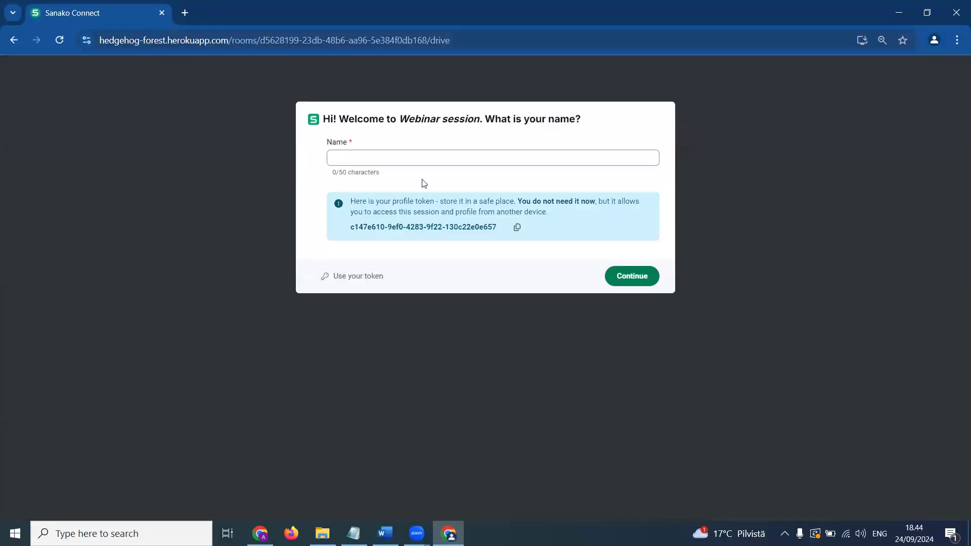
Join the "Webinar session" under the name "Student", accepting the selected microphone and webcam
{"action": "left_click", "coordinate": [407, 153]}
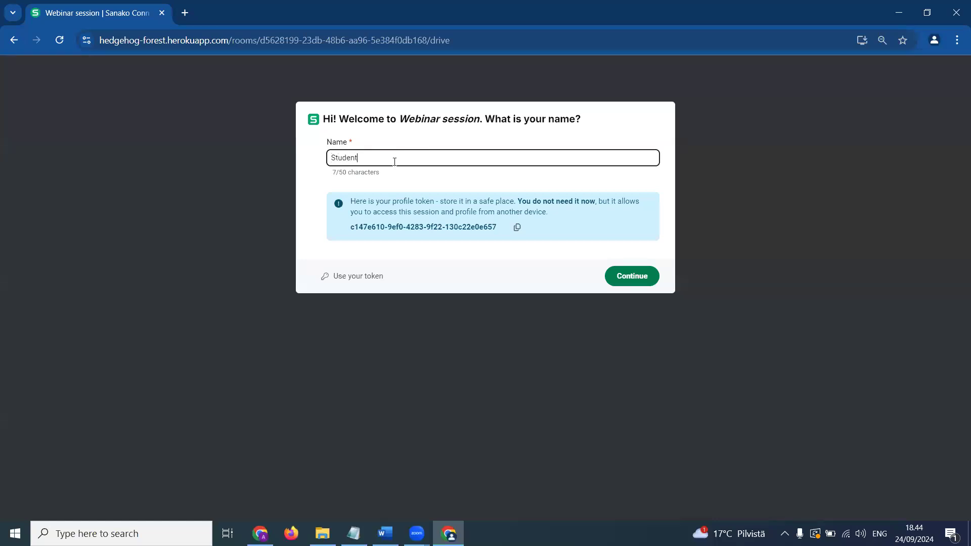
{"action": "left_click", "coordinate": [635, 283]}
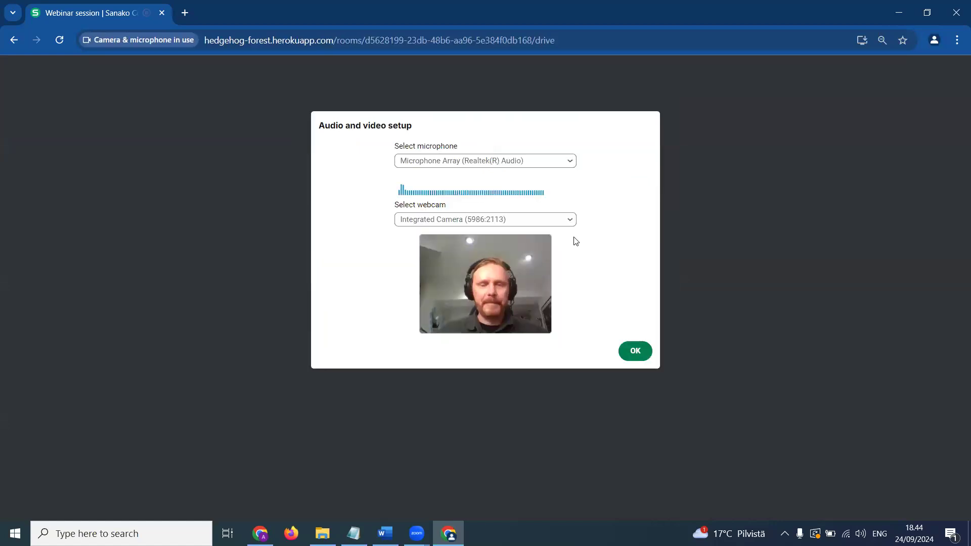
{"action": "left_click", "coordinate": [642, 353]}
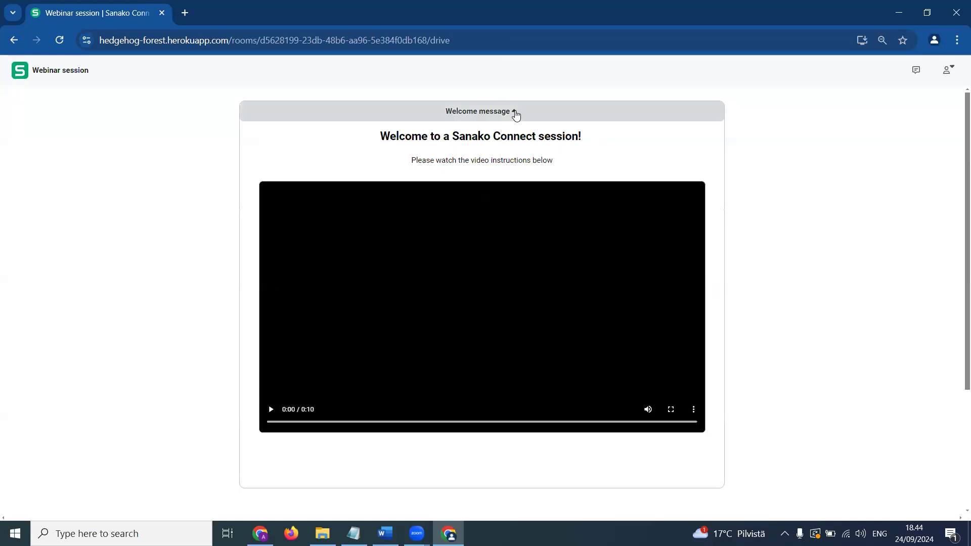
Collapse the welcome message and view the "Narrating an audio book" exercise as the student
{"action": "left_click", "coordinate": [515, 113]}
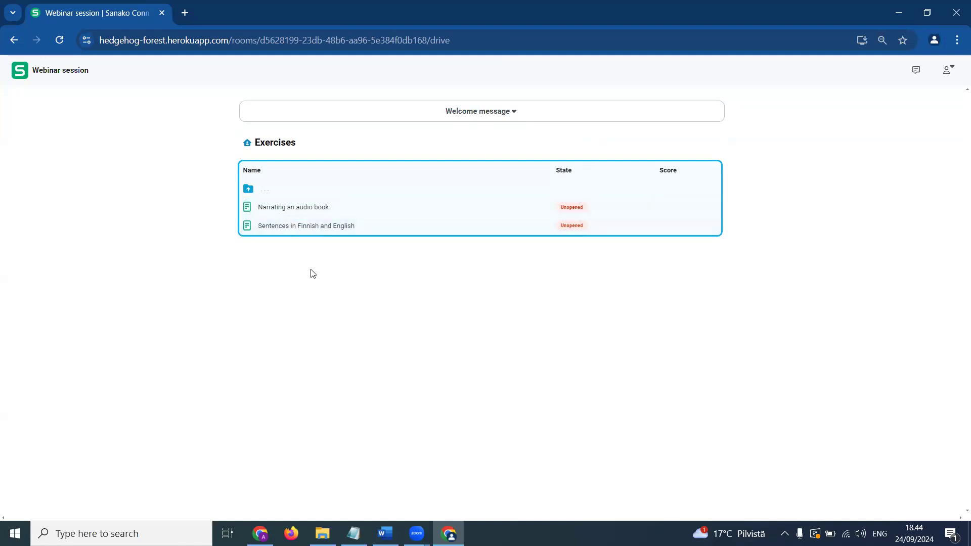
{"action": "left_click", "coordinate": [282, 208]}
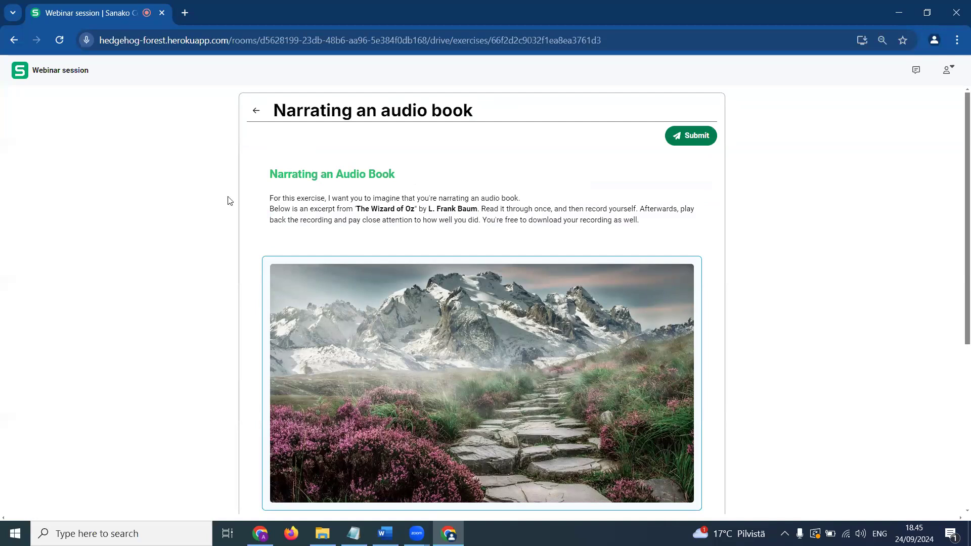
{"action": "scroll", "coordinate": [405, 238], "scroll_direction": "down", "scroll_amount": 5}
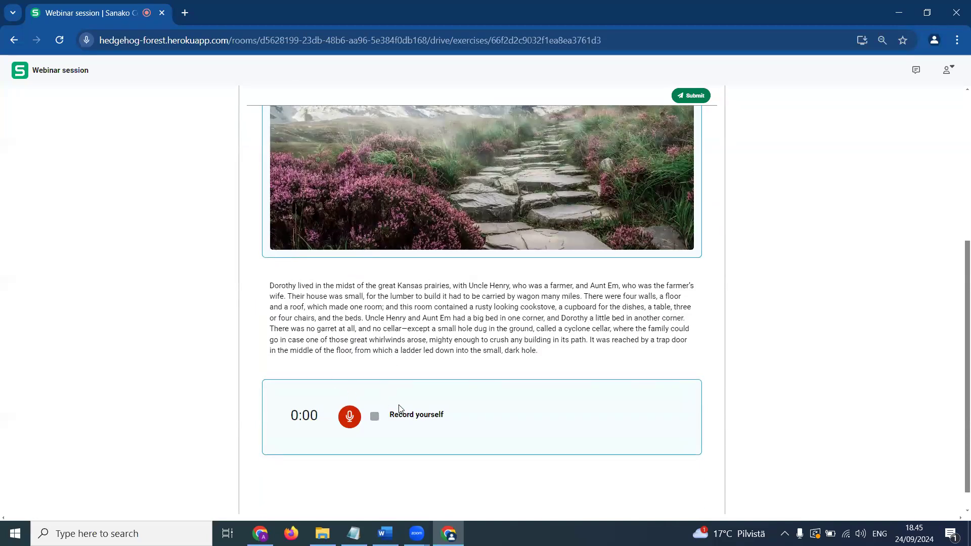
{"action": "scroll", "coordinate": [379, 385], "scroll_direction": "up", "scroll_amount": 5}
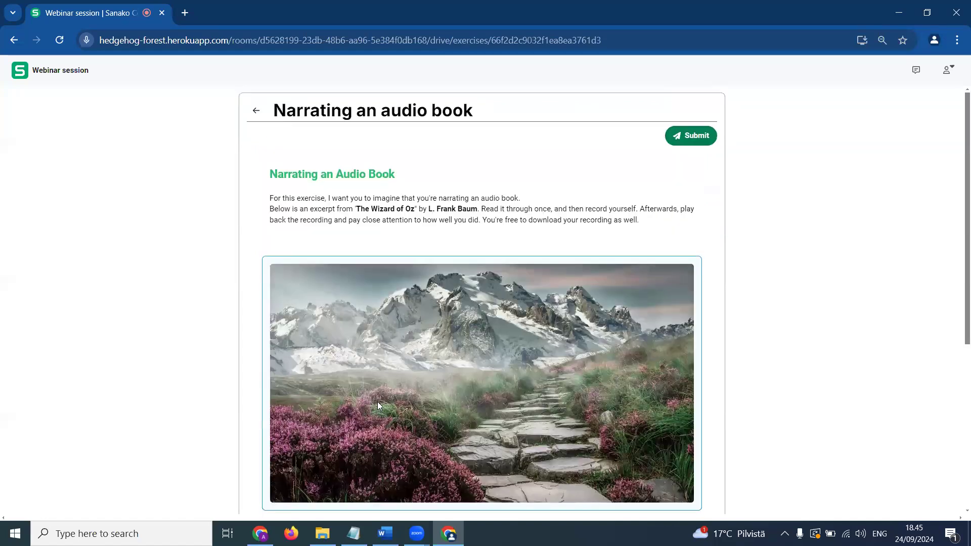
Return to the teacher's browser window and set up a "Describe what you see" activity for the students
{"action": "left_click", "coordinate": [260, 533]}
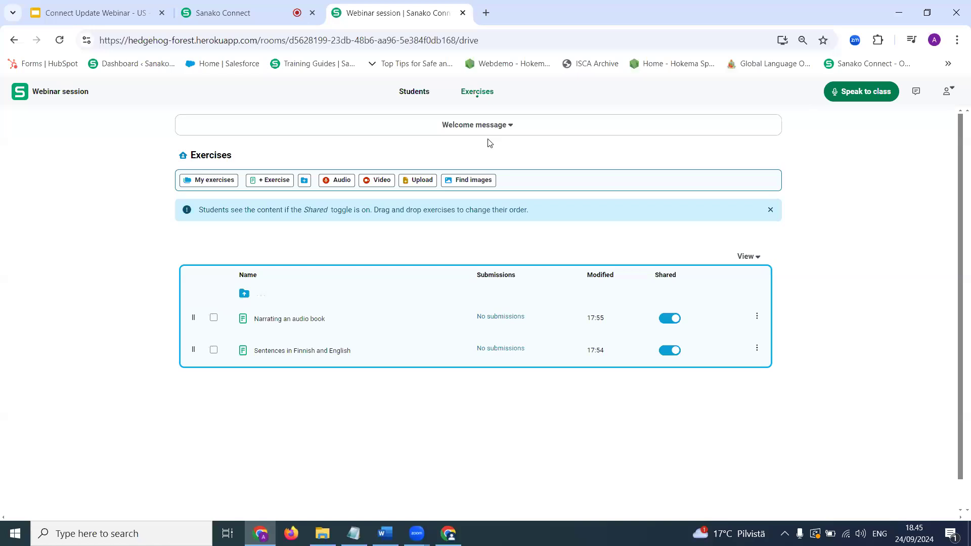
{"action": "left_click", "coordinate": [416, 96]}
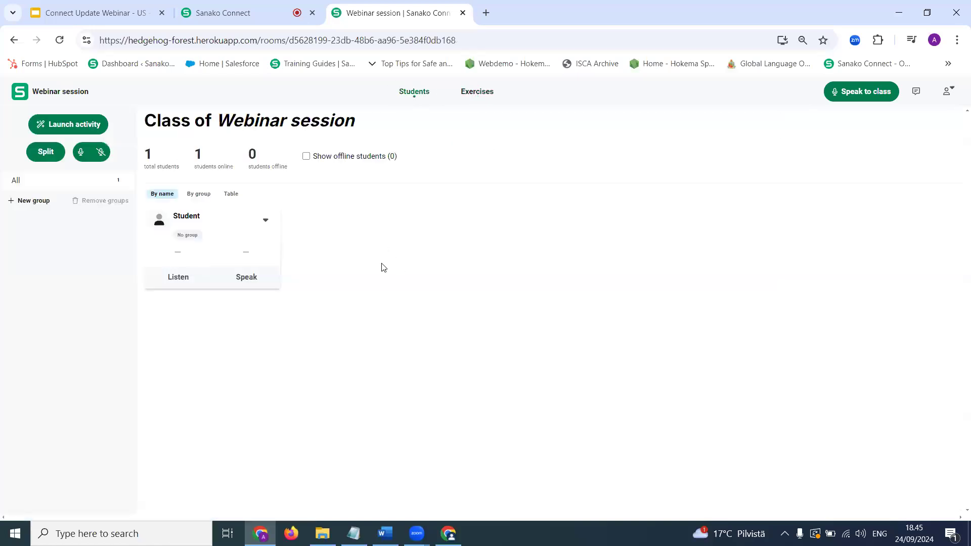
{"action": "left_click", "coordinate": [89, 126]}
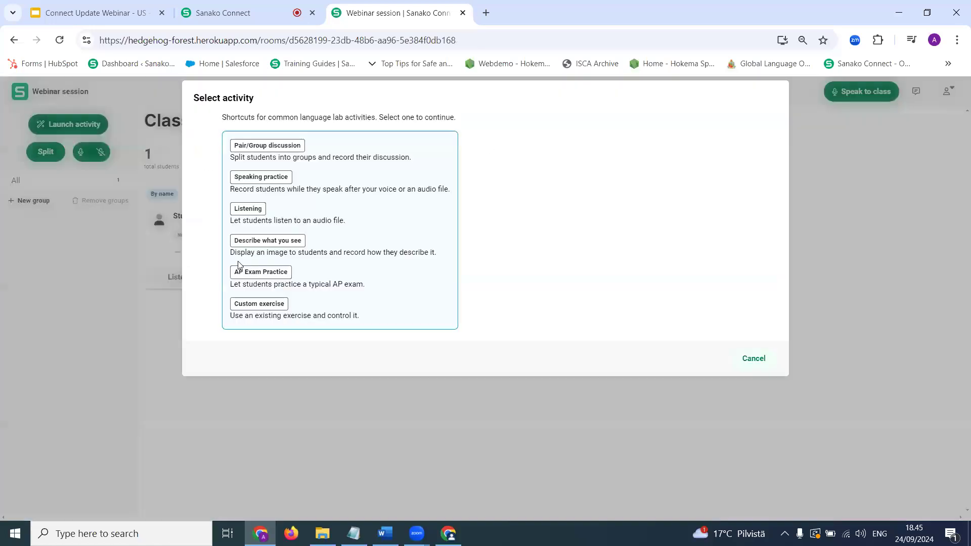
{"action": "left_click", "coordinate": [278, 242]}
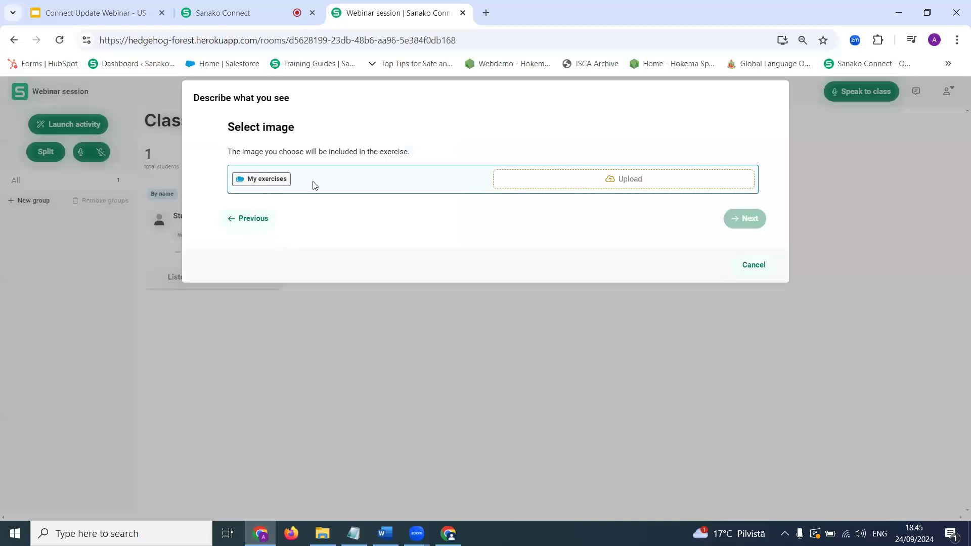
Upload "Finnish summer.jpg" from the Desktop as the activity's image and launch the activity
{"action": "left_click", "coordinate": [427, 179]}
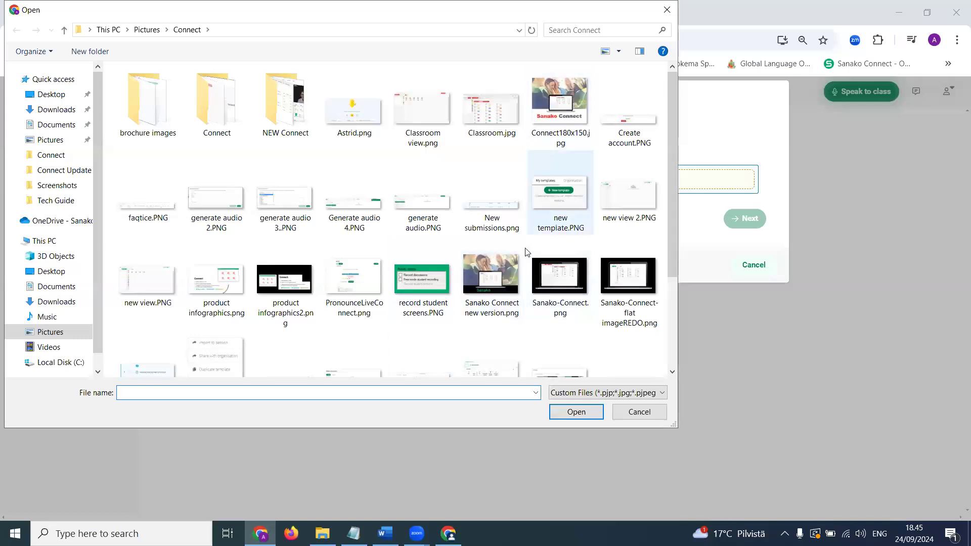
{"action": "scroll", "coordinate": [531, 253], "scroll_direction": "down", "scroll_amount": 2}
{"action": "left_click", "coordinate": [51, 94]}
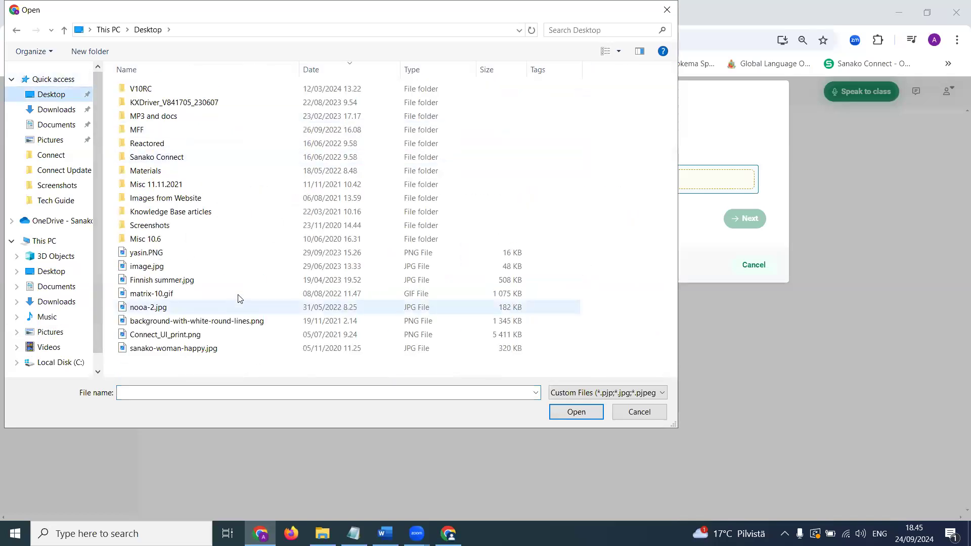
{"action": "left_click", "coordinate": [190, 280]}
{"action": "left_click", "coordinate": [558, 414]}
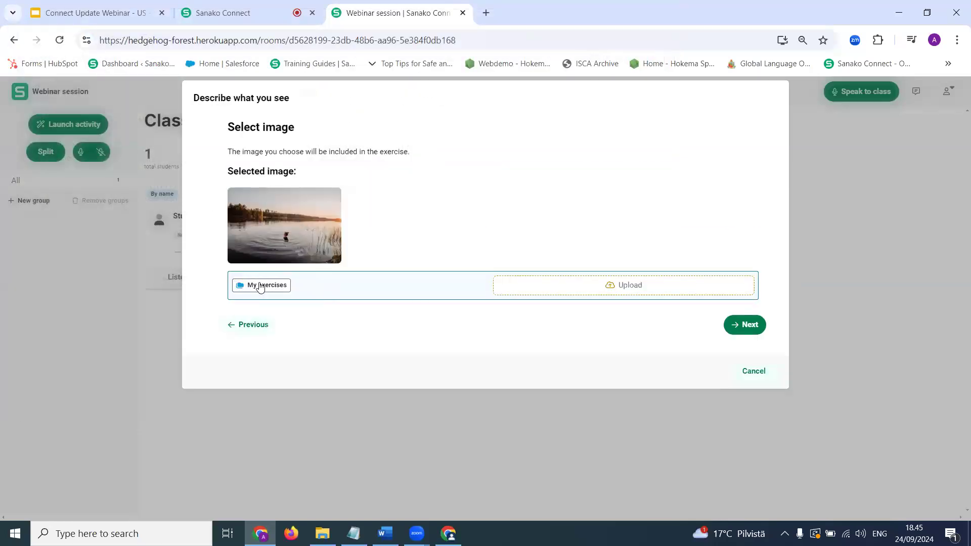
{"action": "left_click", "coordinate": [737, 326]}
{"action": "left_click", "coordinate": [741, 297]}
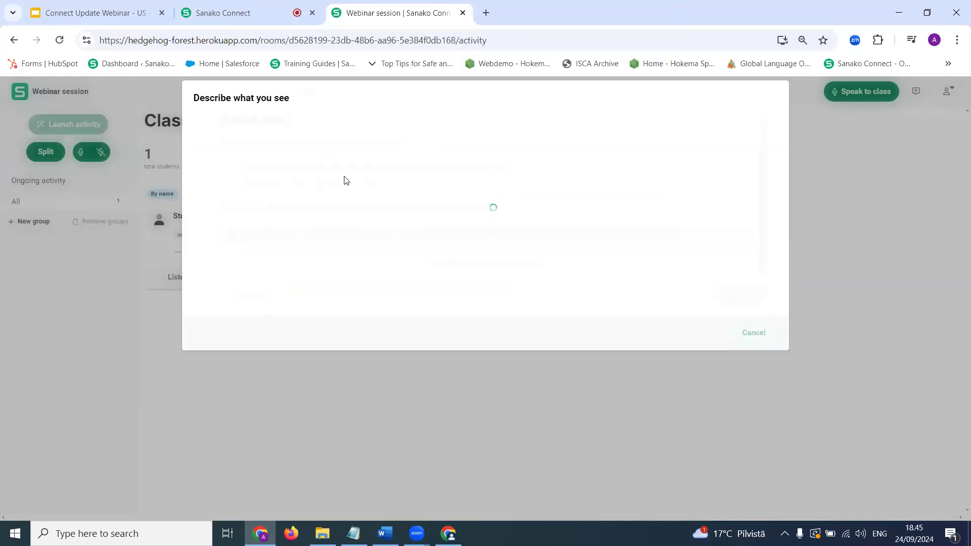
{"action": "left_click", "coordinate": [759, 203]}
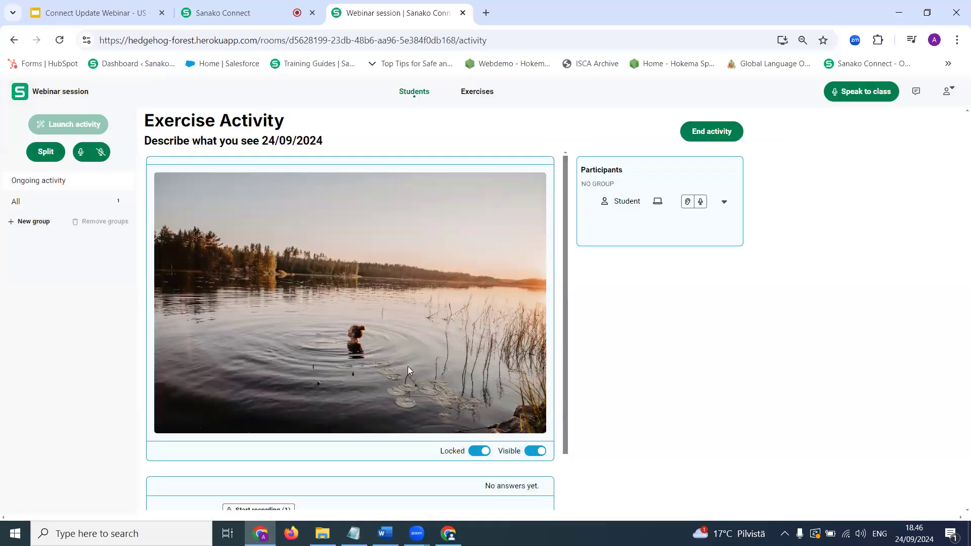
Look over the exercise's image and recorder sections and start the student recording
{"action": "scroll", "coordinate": [274, 356], "scroll_direction": "down", "scroll_amount": 3}
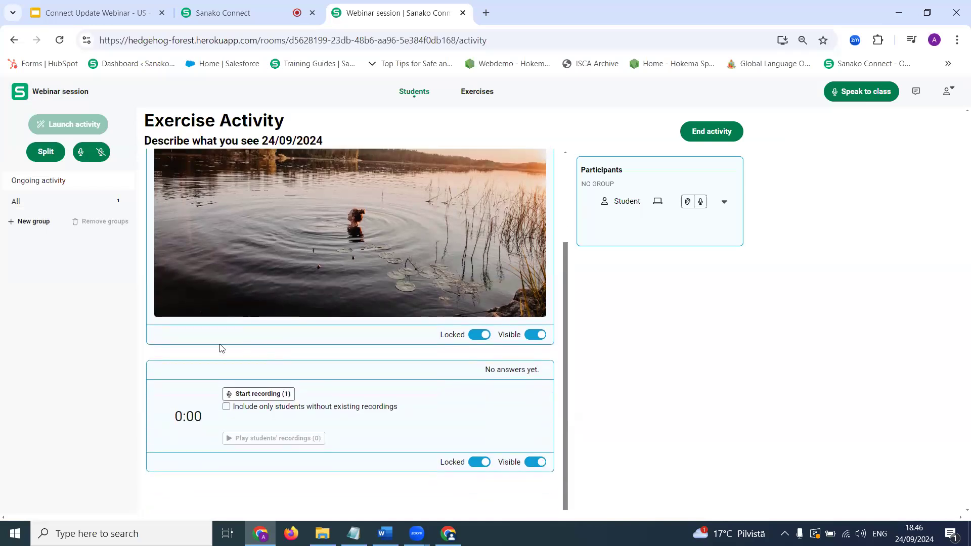
{"action": "scroll", "coordinate": [354, 385], "scroll_direction": "up", "scroll_amount": 3}
{"action": "scroll", "coordinate": [314, 375], "scroll_direction": "down", "scroll_amount": 3}
{"action": "left_click", "coordinate": [245, 393]}
{"action": "scroll", "coordinate": [328, 354], "scroll_direction": "up", "scroll_amount": 3}
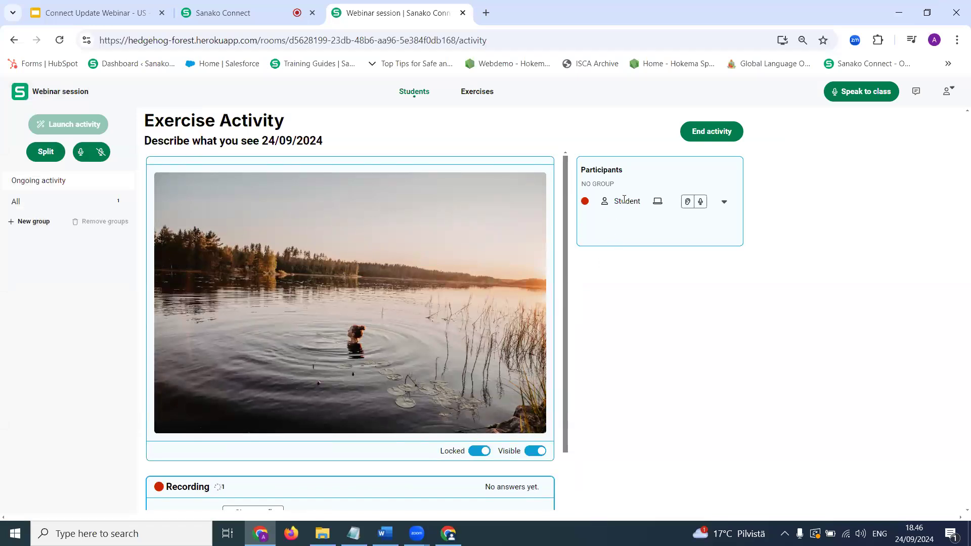
Try the listen control for the participating student, and view that student's additional options
{"action": "left_click", "coordinate": [688, 202]}
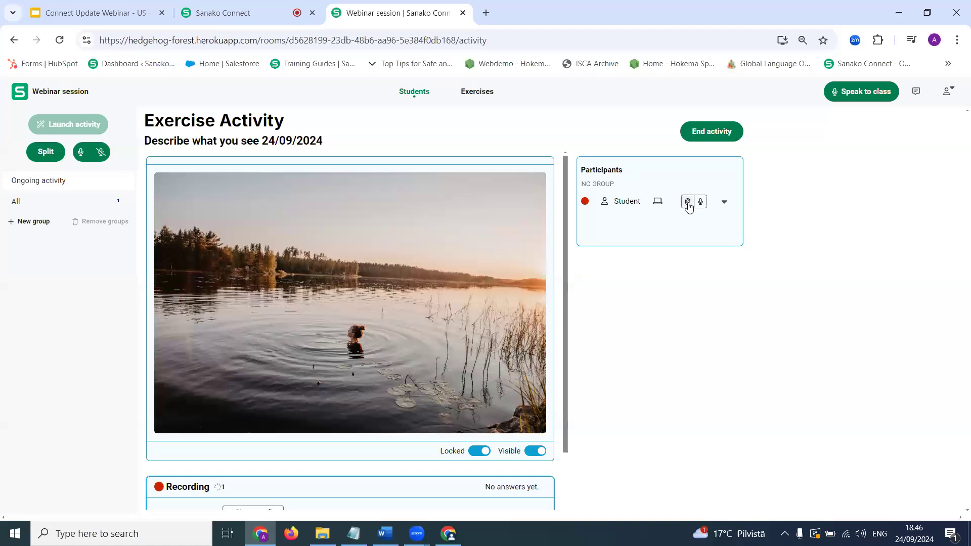
{"action": "left_click", "coordinate": [724, 202]}
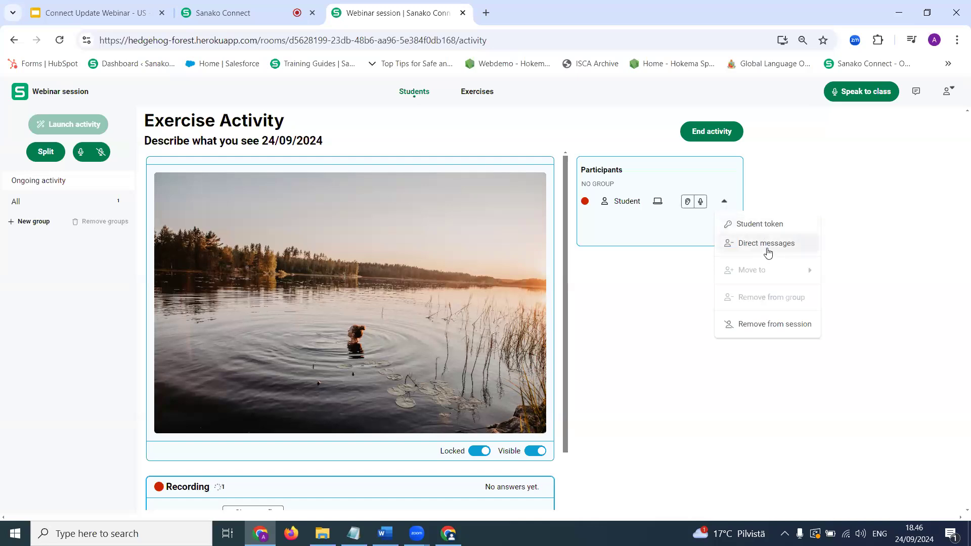
{"action": "left_click", "coordinate": [761, 194]}
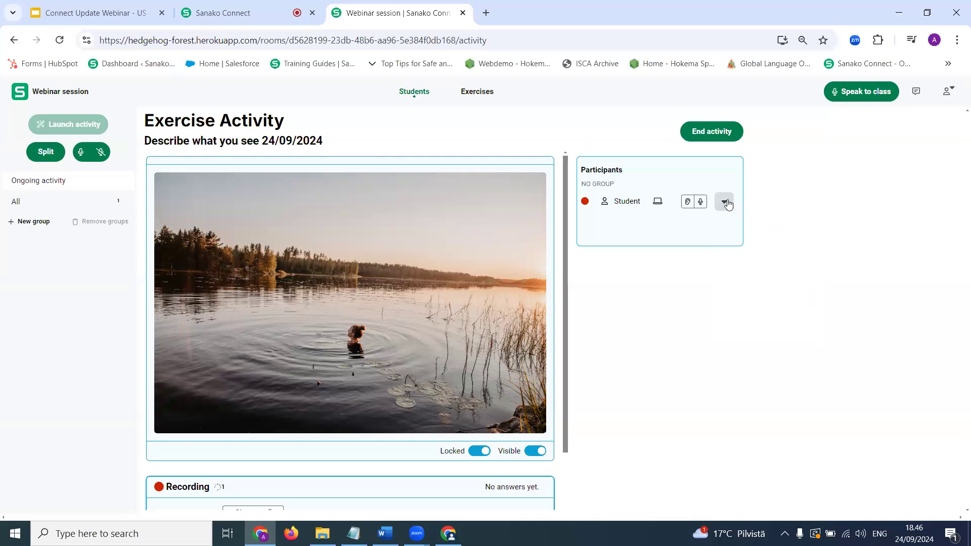
End the controlled exercise, collecting all student submissions and keeping the exercise shared
{"action": "left_click", "coordinate": [712, 131]}
{"action": "left_click", "coordinate": [283, 150]}
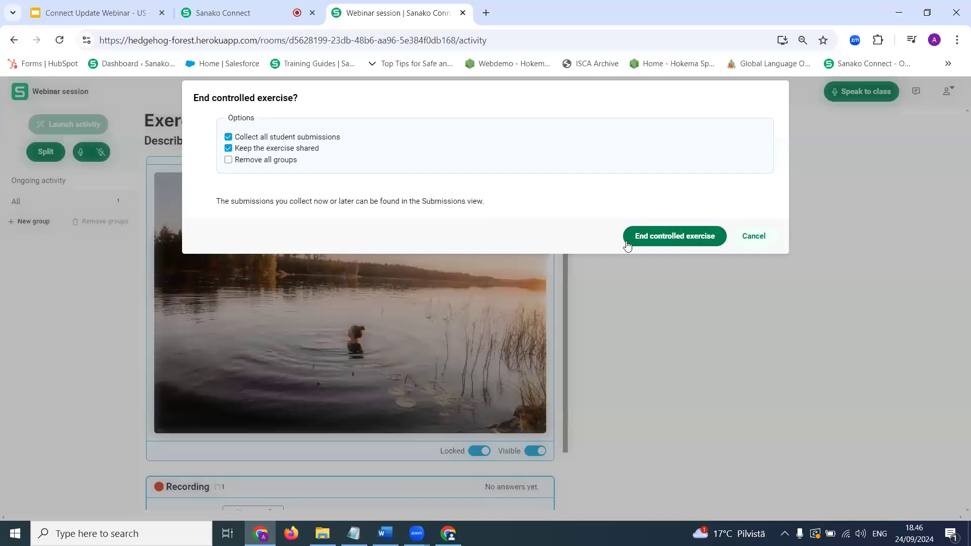
{"action": "left_click", "coordinate": [627, 243]}
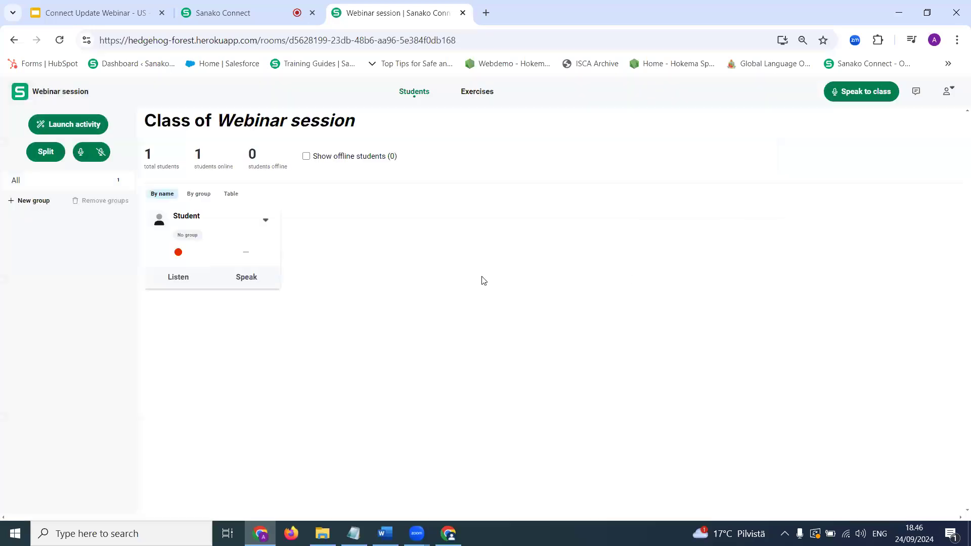
Switch to the "Connect Update Webinar - US" Google Slides presentation and present slide 15, "When will the update go live for me?"
{"action": "left_click", "coordinate": [79, 4]}
{"action": "scroll", "coordinate": [87, 353], "scroll_direction": "down", "scroll_amount": 3}
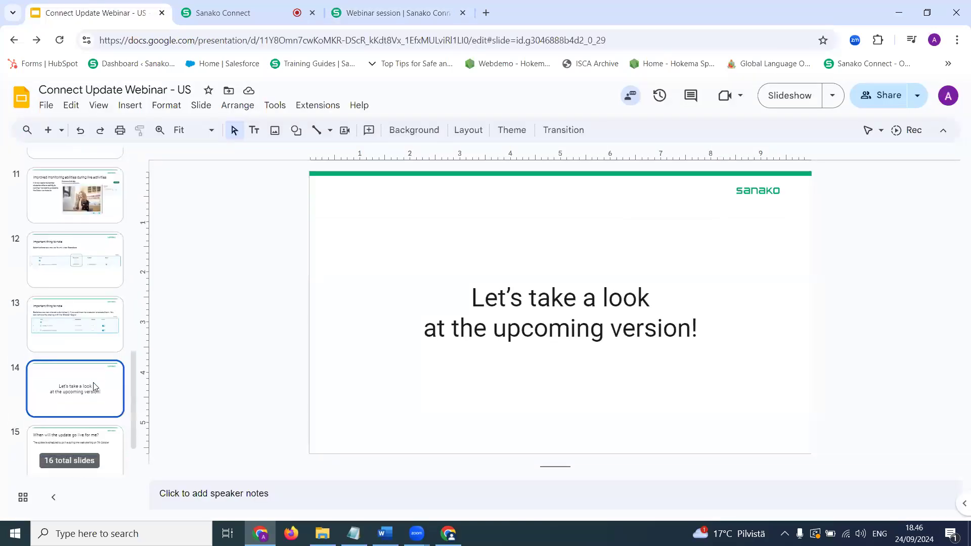
{"action": "left_click", "coordinate": [80, 383]}
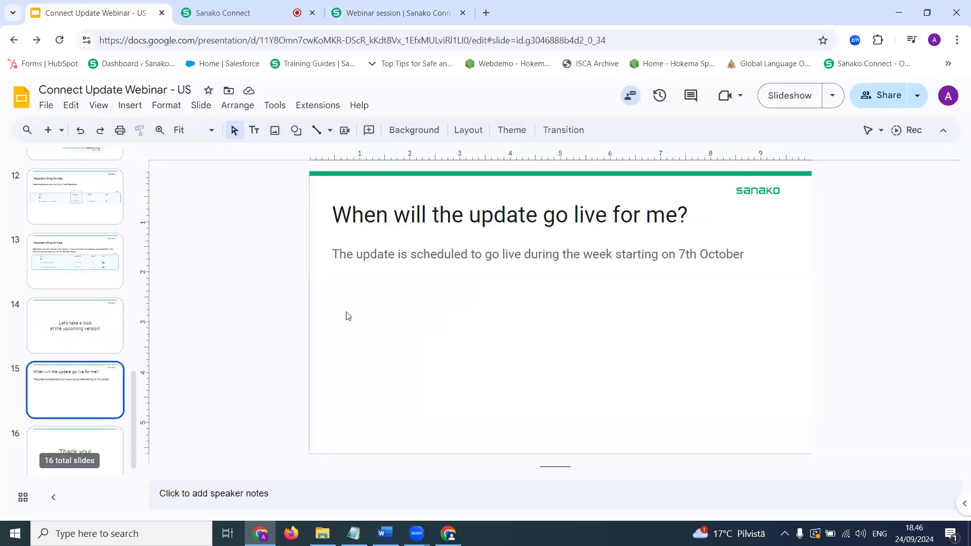
{"action": "left_click", "coordinate": [786, 101]}
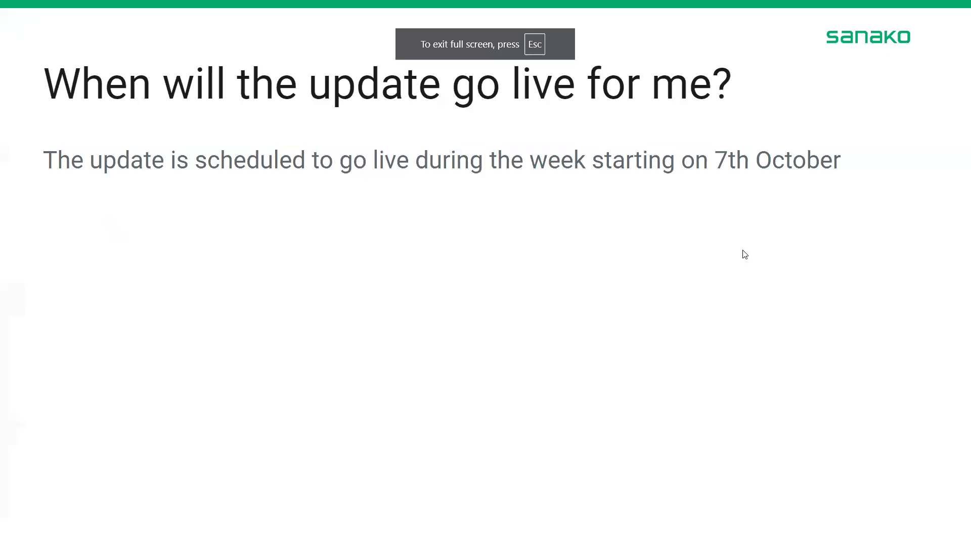